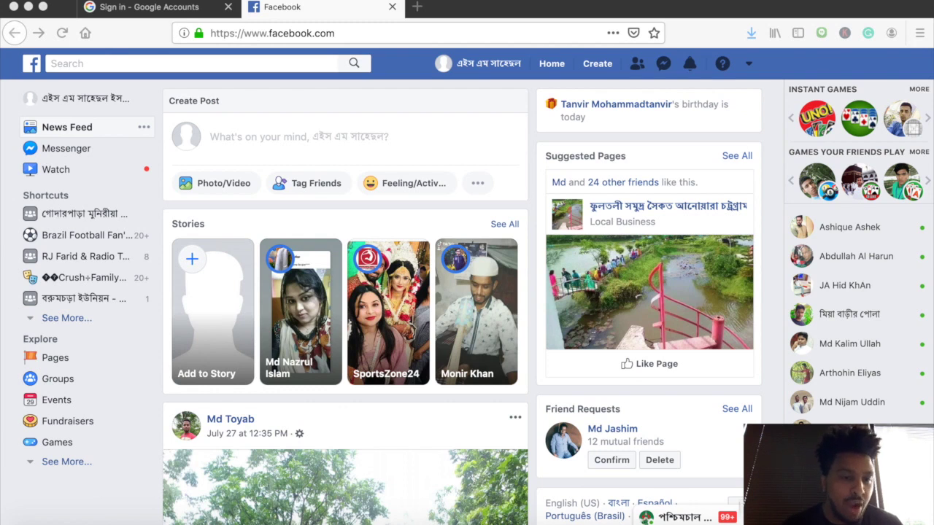
Start creating a new Facebook Page in the Community or Public Figure category
left_click(72, 364)
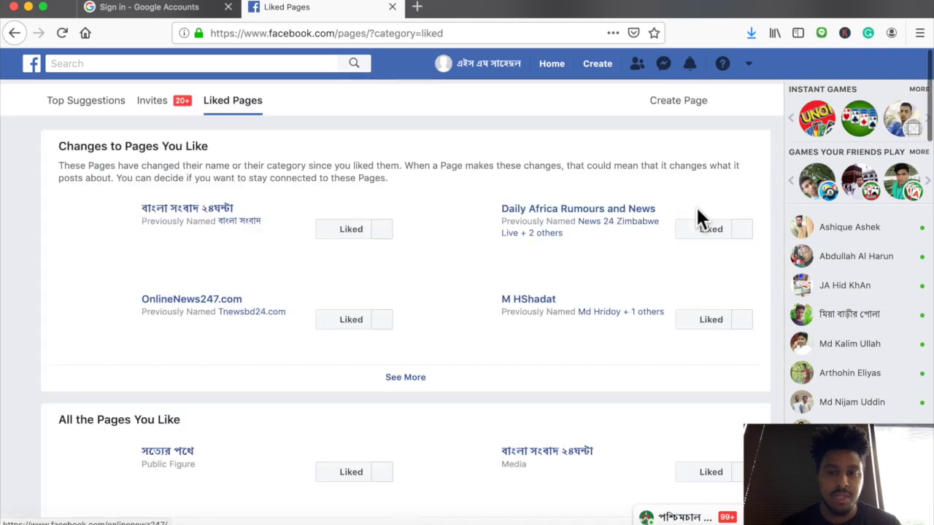
left_click(703, 109)
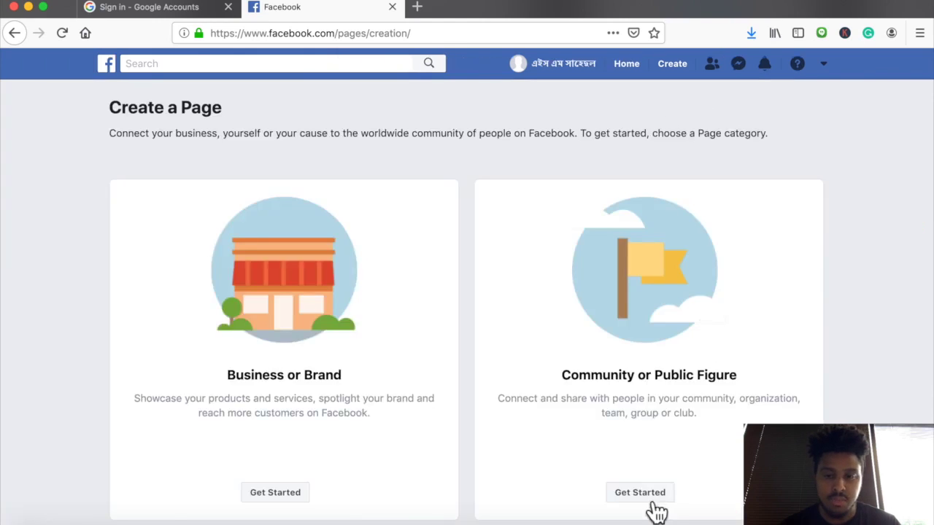
left_click(650, 501)
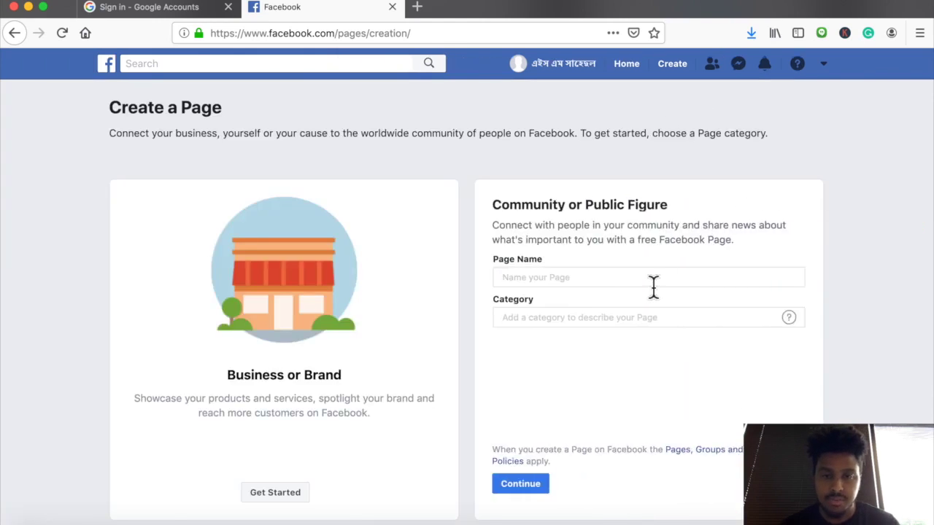
Name the new page "The Photoshop Blog"
left_click(653, 283)
type("The Photoshop")
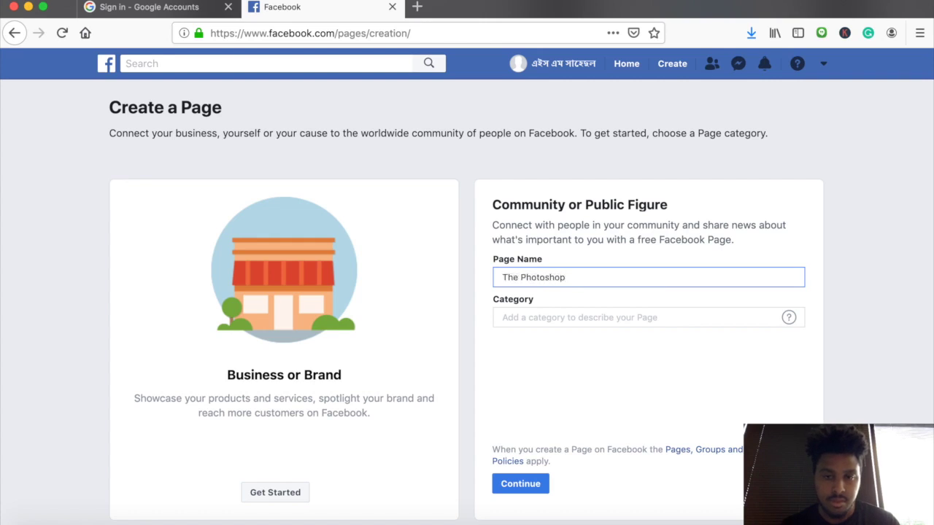
type(" BLog")
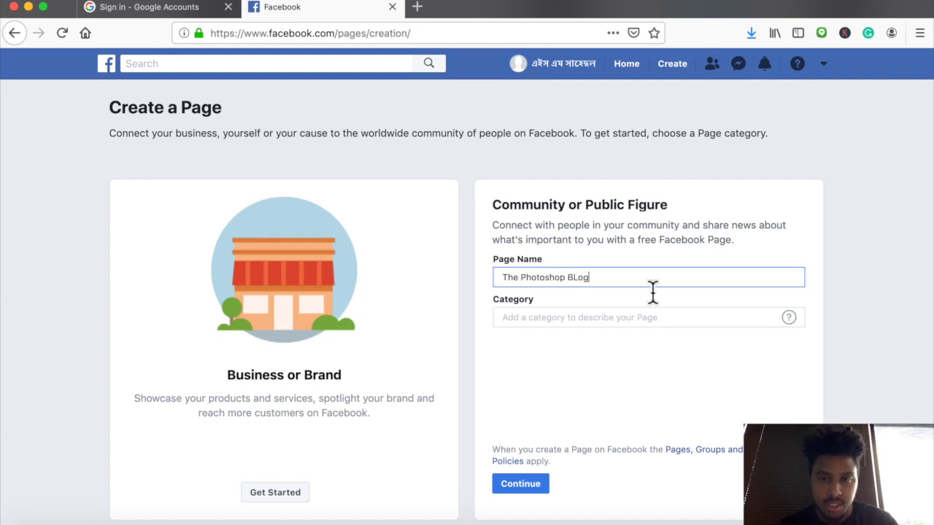
left_click(577, 278)
key("BackSpace")
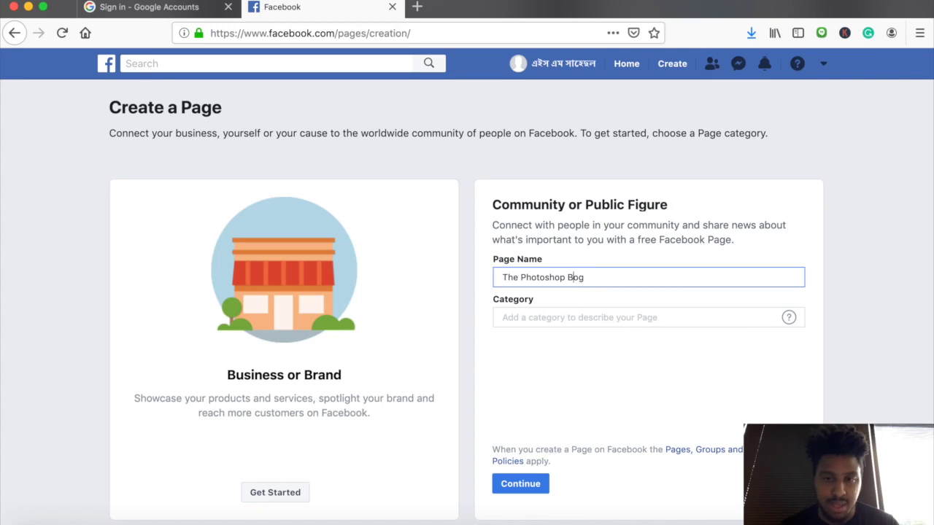
type("l")
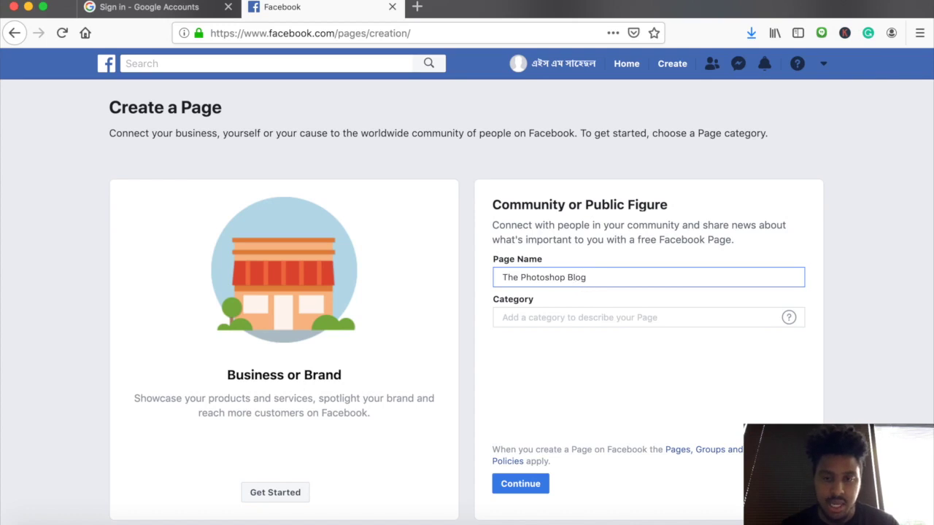
Set the page category to Community and submit the page details
left_click(589, 325)
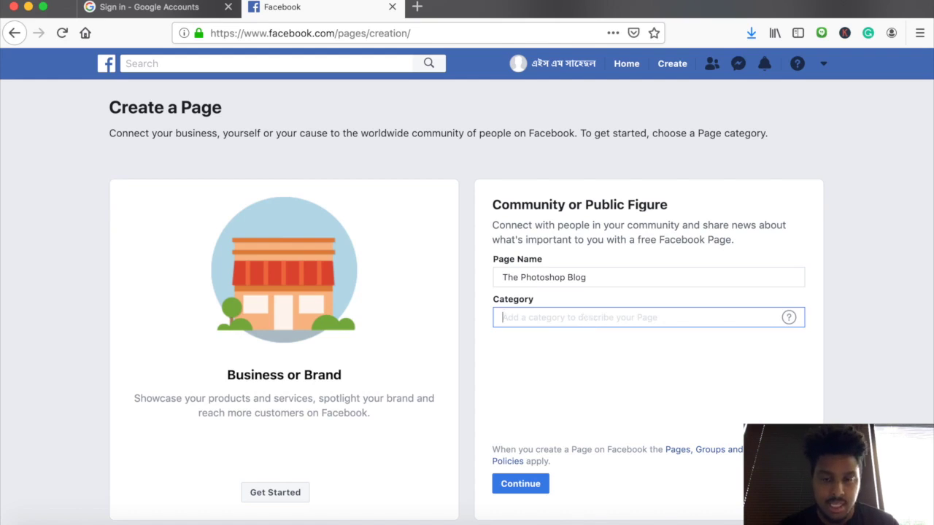
type("com")
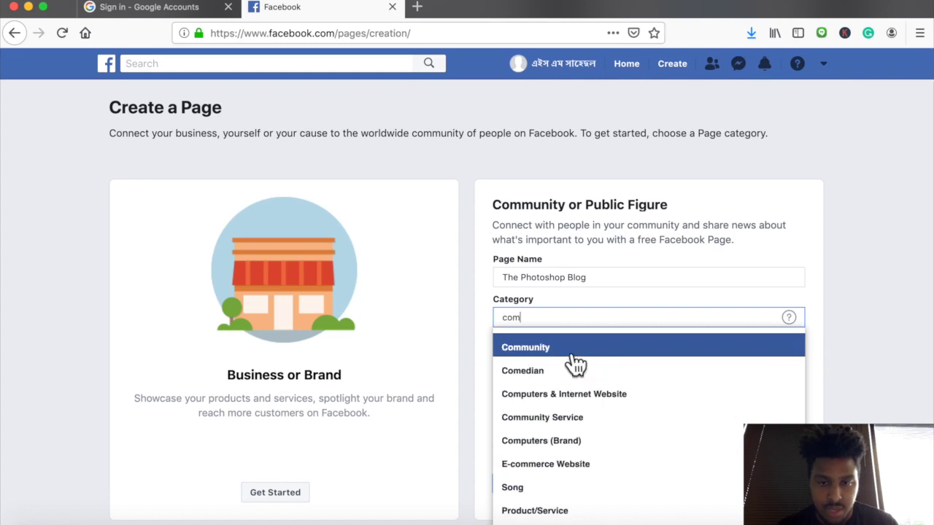
left_click(573, 356)
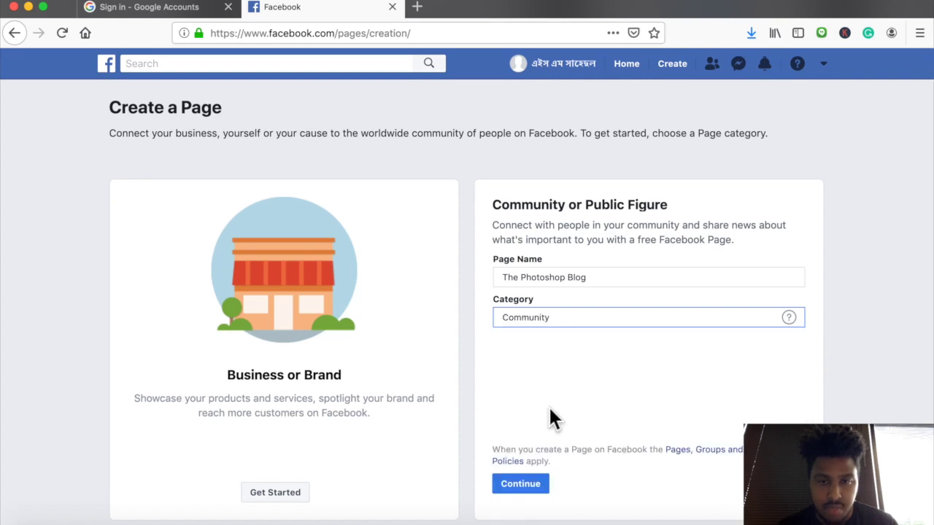
left_click(542, 487)
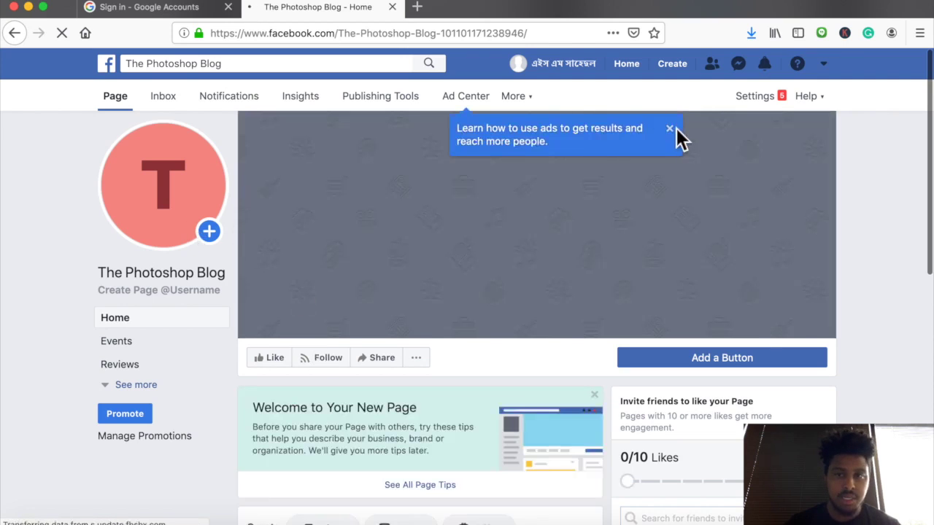
Dismiss the ads tip and upload the photoshop-free-how-to-...-cs6.jpg image from Downloads as the page's profile picture
left_click(670, 129)
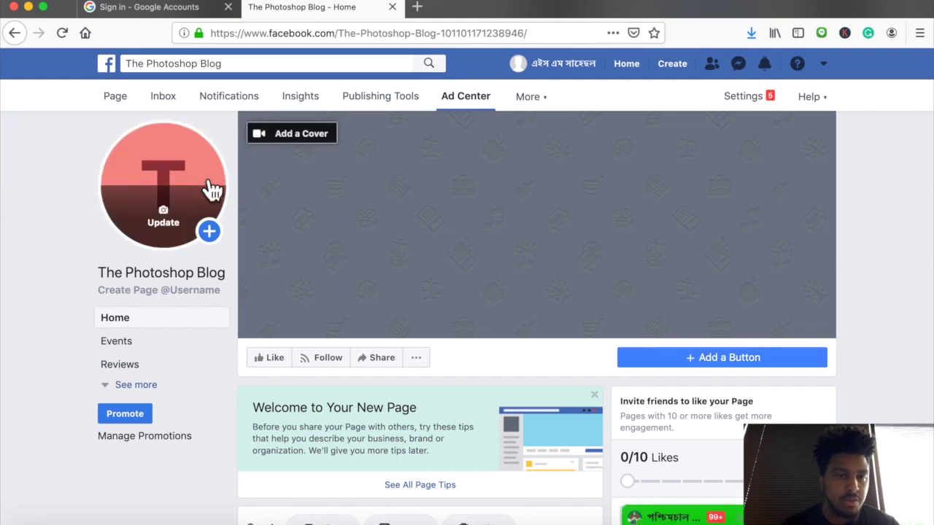
left_click(184, 229)
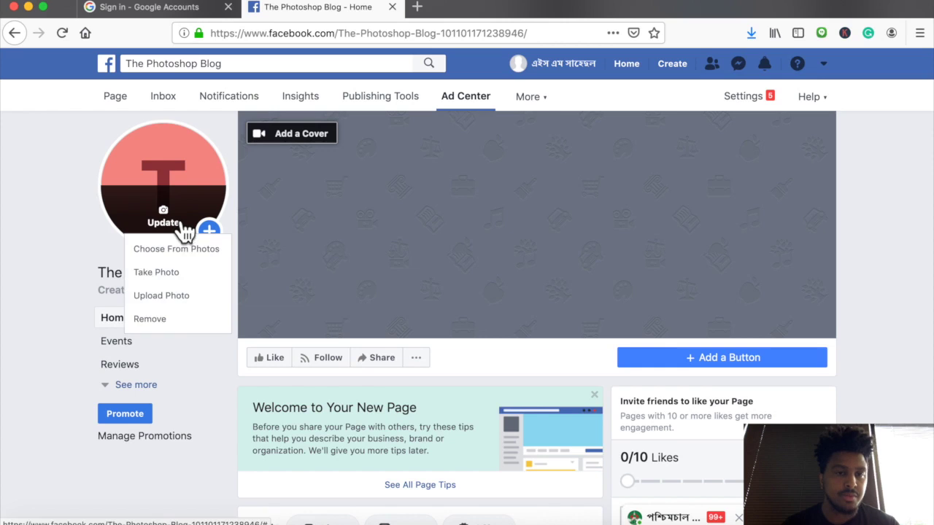
left_click(176, 297)
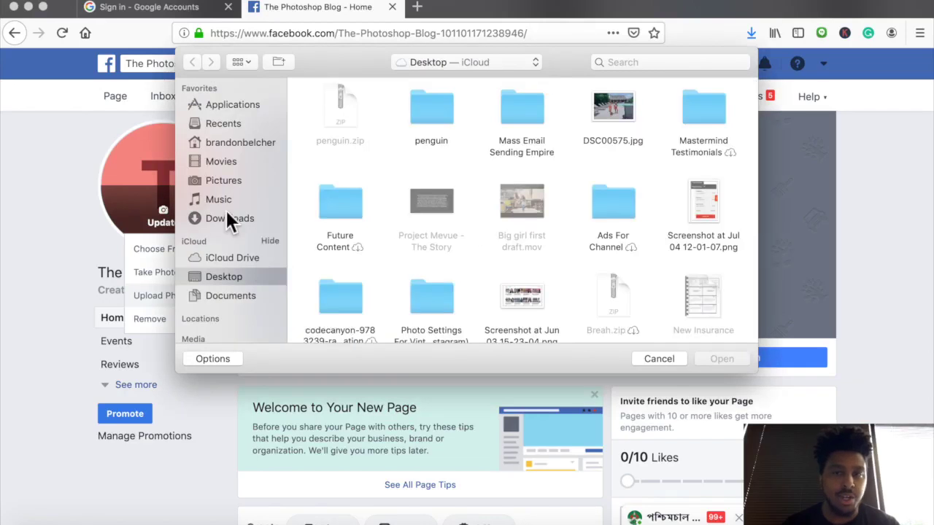
left_click(232, 216)
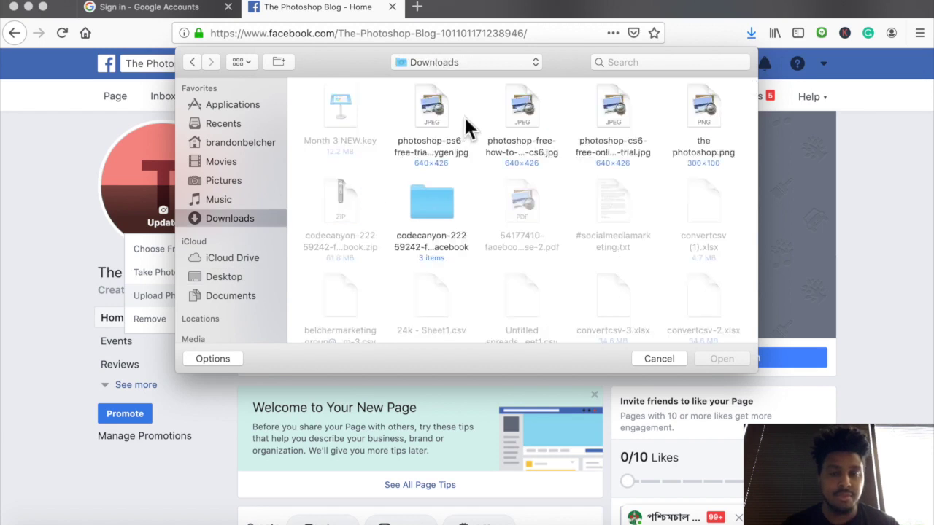
double_click(524, 107)
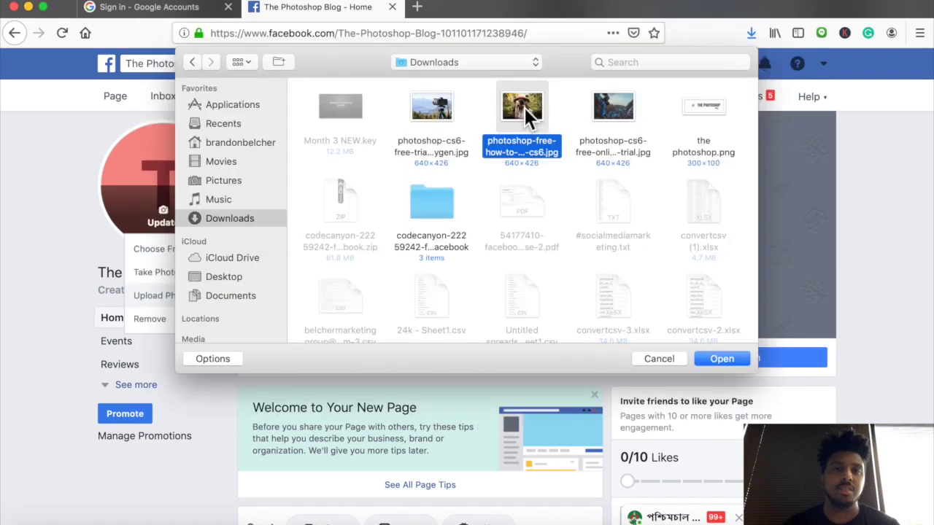
double_click(528, 117)
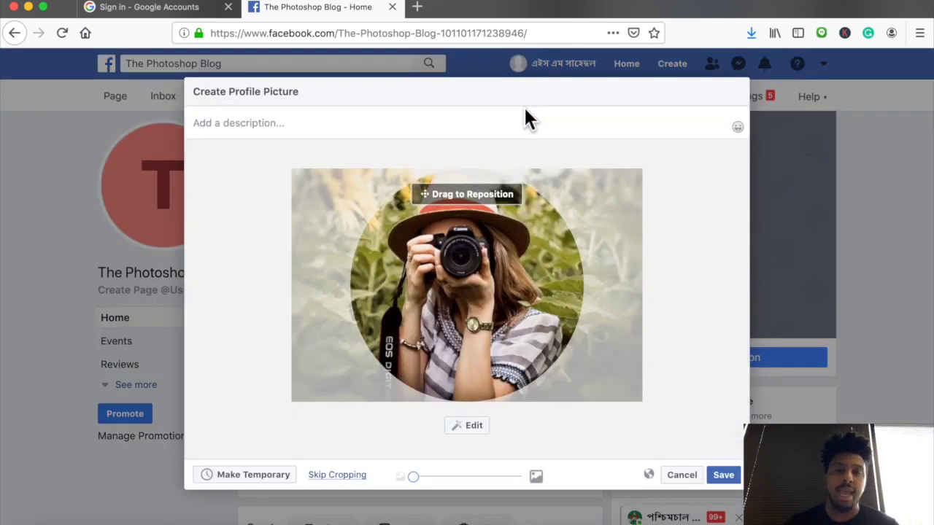
left_click(726, 475)
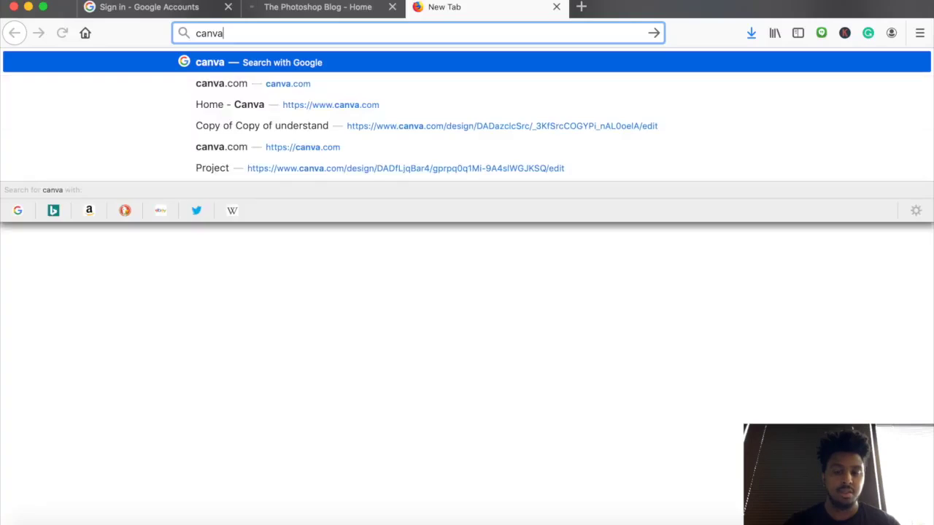
Load canva.com in the new browser tab and close the Google sign-in tab
type(".com")
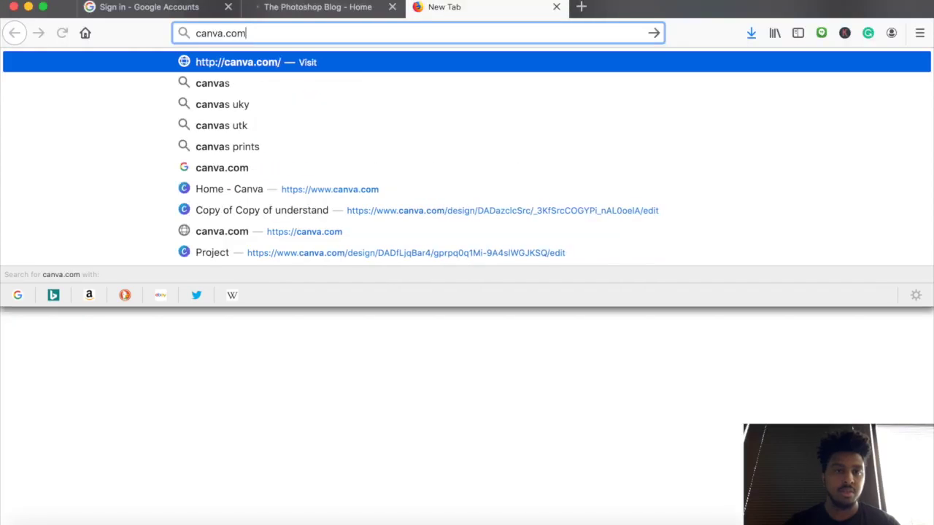
key("Return")
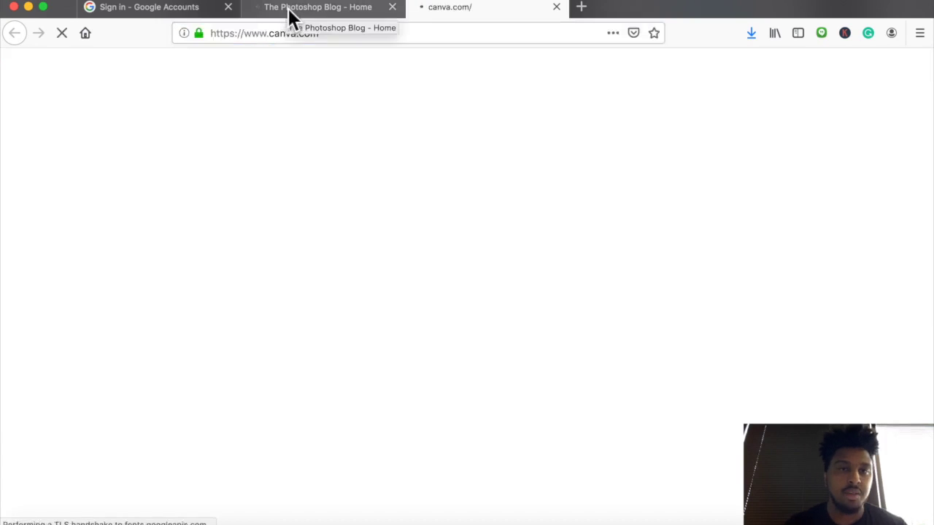
left_click(286, 7)
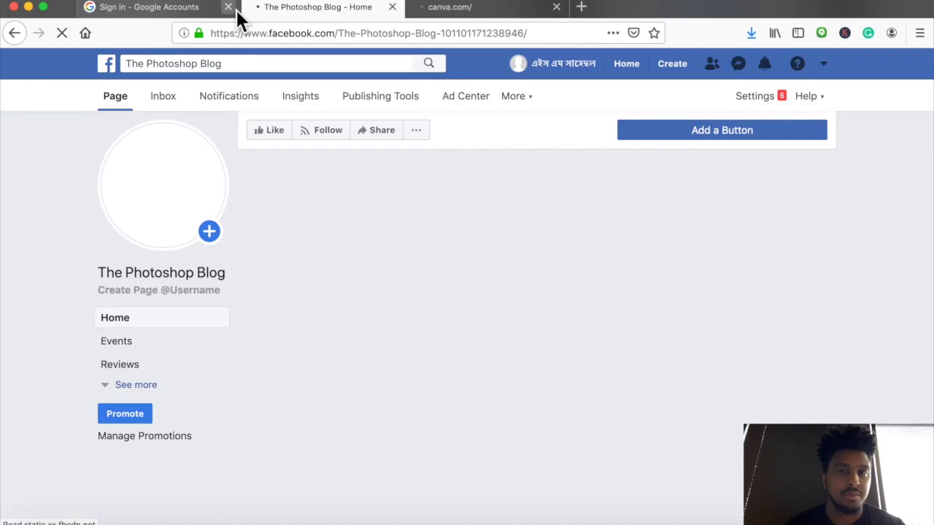
left_click(228, 7)
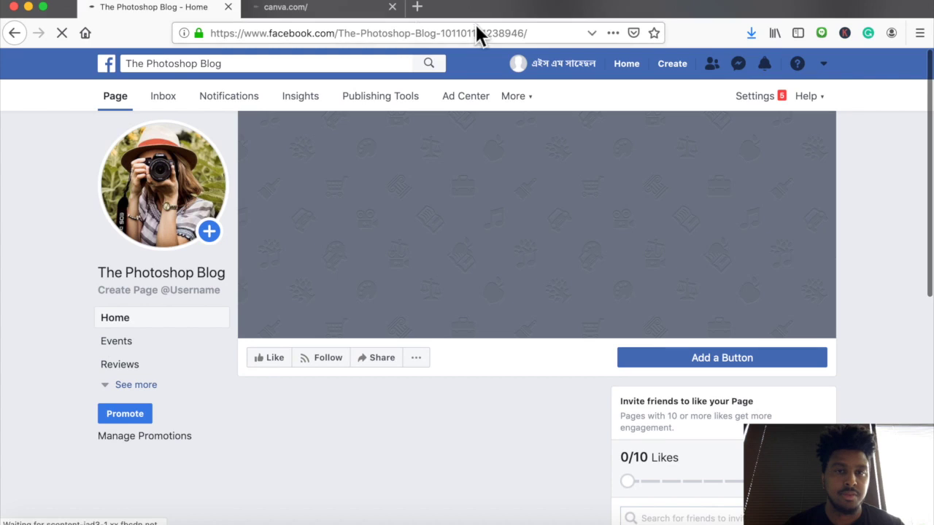
Switch to Canva, start a Facebook Cover design and apply the "Withstand the tide." template from the Summer Facebook Cover group
left_click(365, 9)
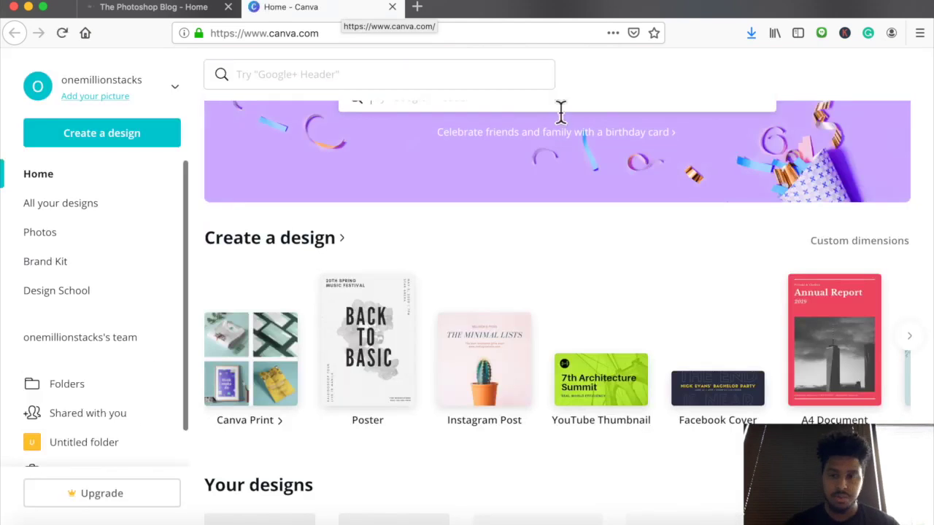
left_click(728, 409)
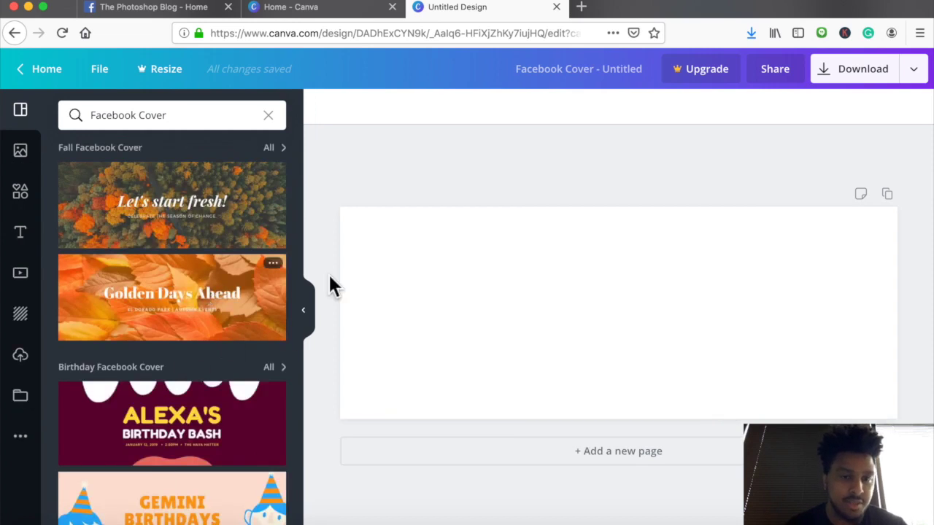
scroll(289, 348, "down", 3)
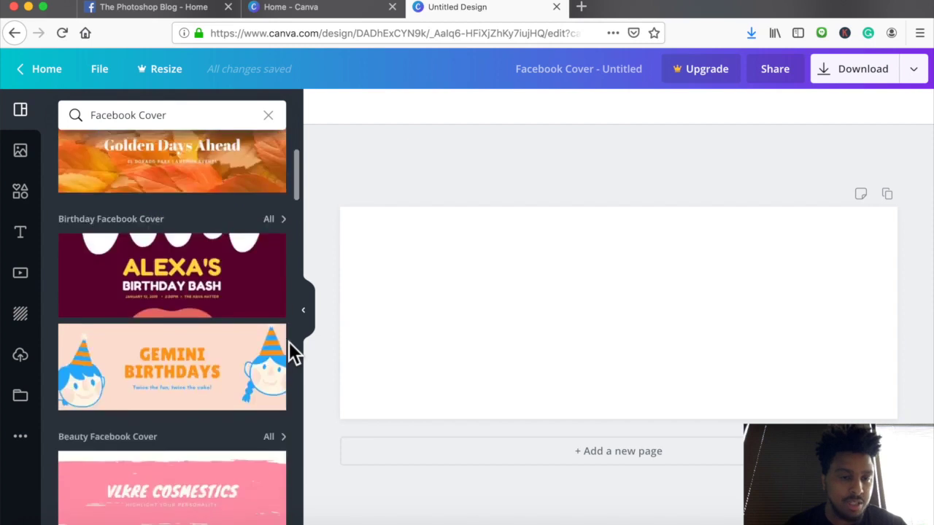
scroll(289, 342, "down", 5)
scroll(289, 342, "down", 4)
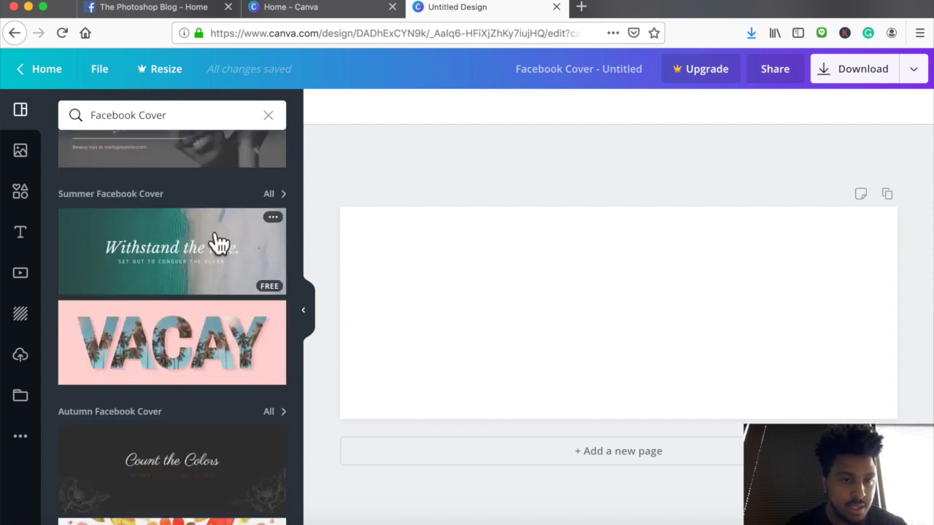
left_click_drag(219, 244, 527, 286)
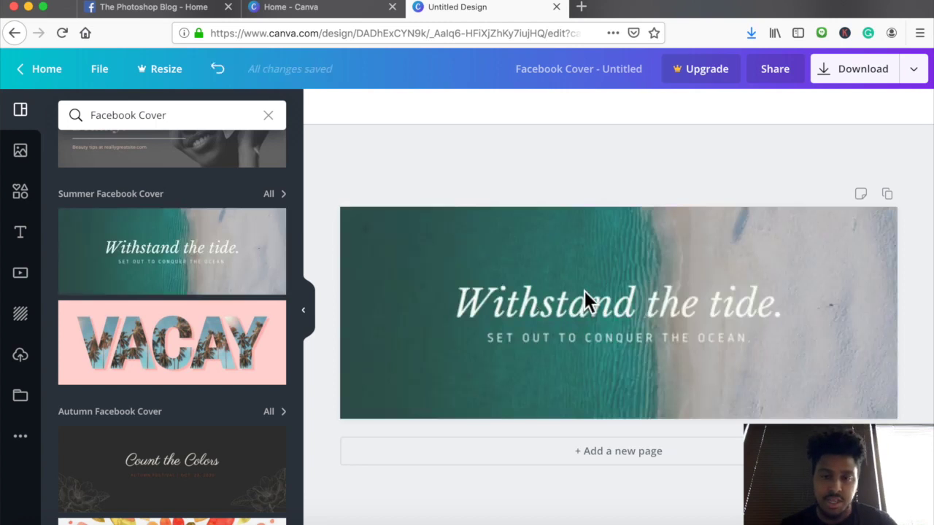
Replace the cover's "Withstand the tide." headline with "The Photoshop"
left_click(625, 312)
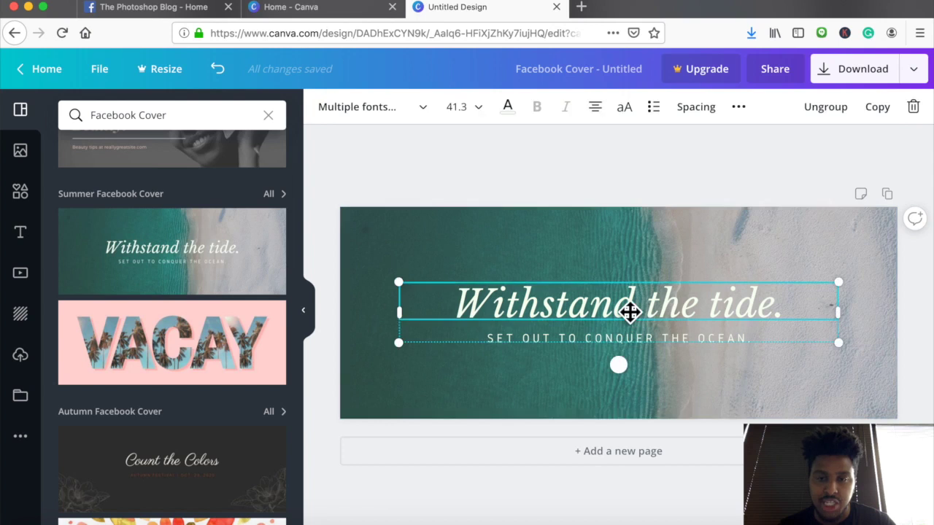
double_click(625, 305)
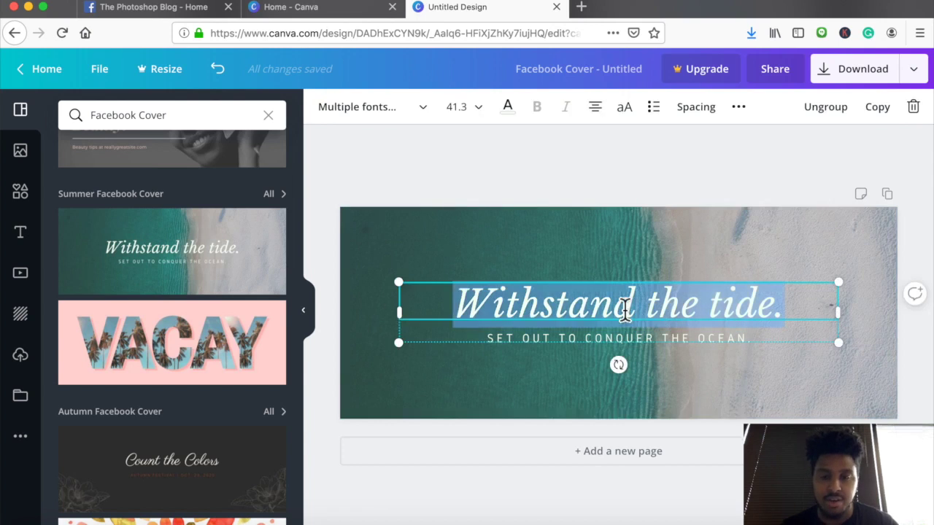
type("P")
key("BackSpace")
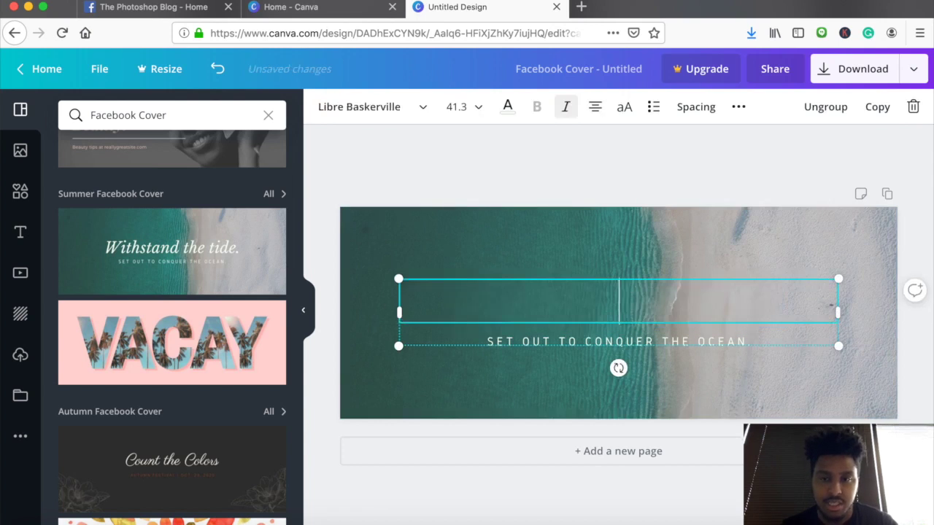
type("The Photo")
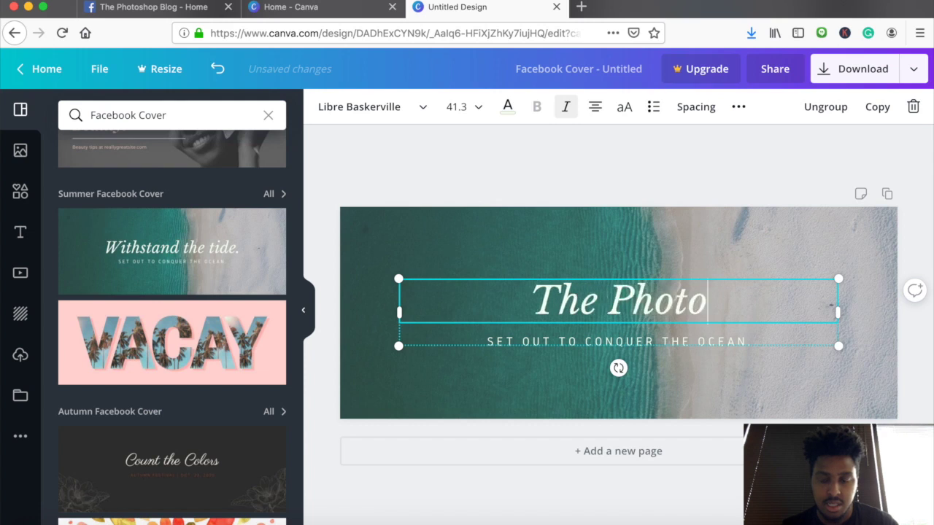
type("s")
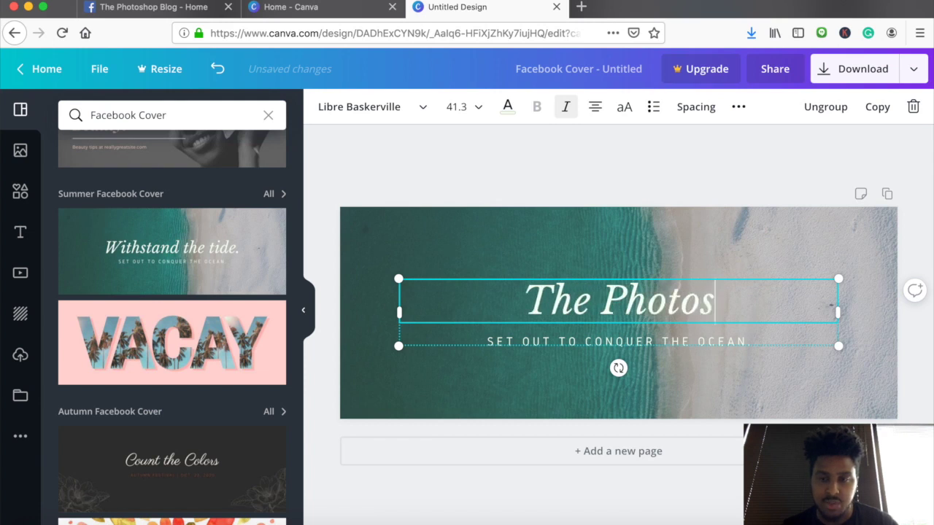
key("BackSpace")
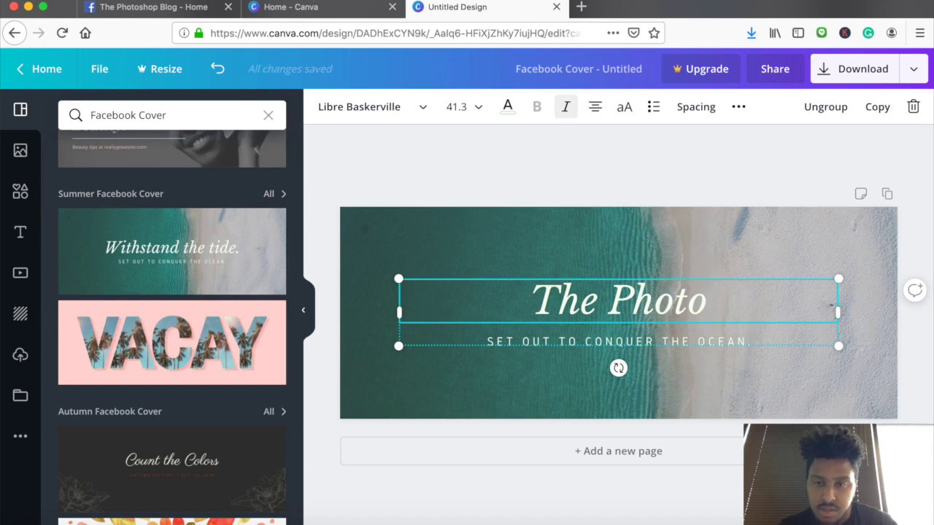
type("shop")
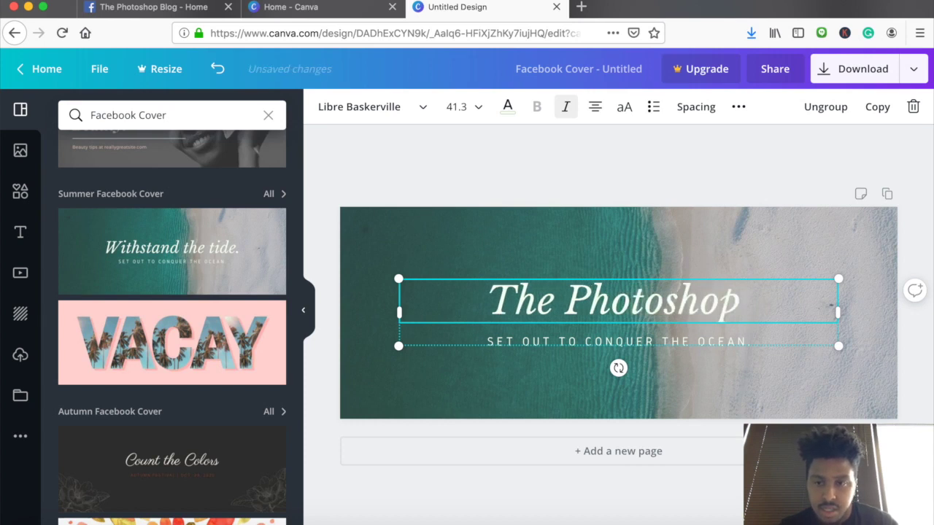
Replace the cover's "SET OUT TO CONQUER THE OCEAN" subtitle with "BLOG"
left_click(602, 342)
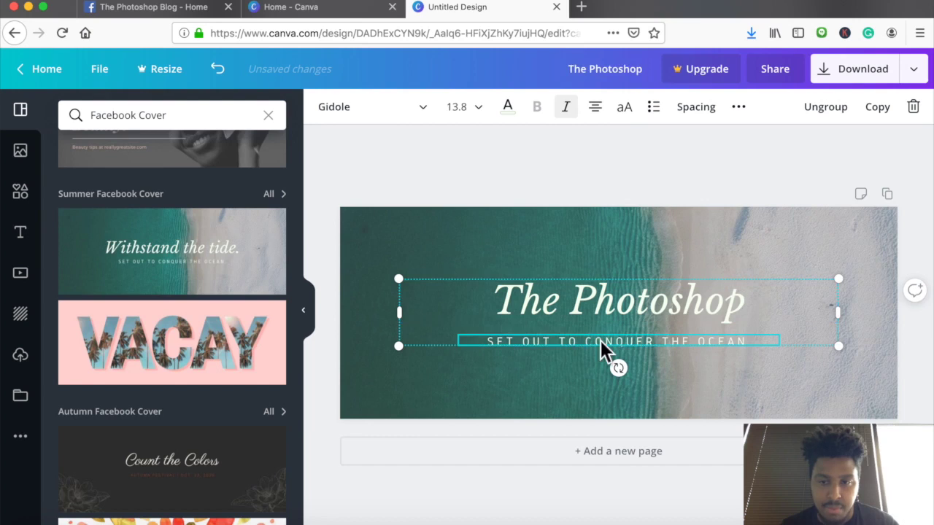
left_click(600, 343)
type("BL")
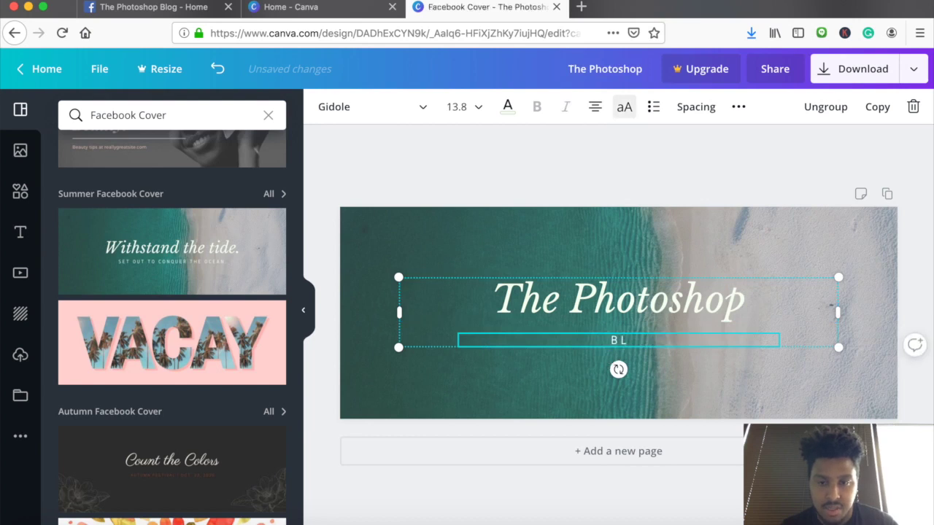
type("OG")
left_click(599, 168)
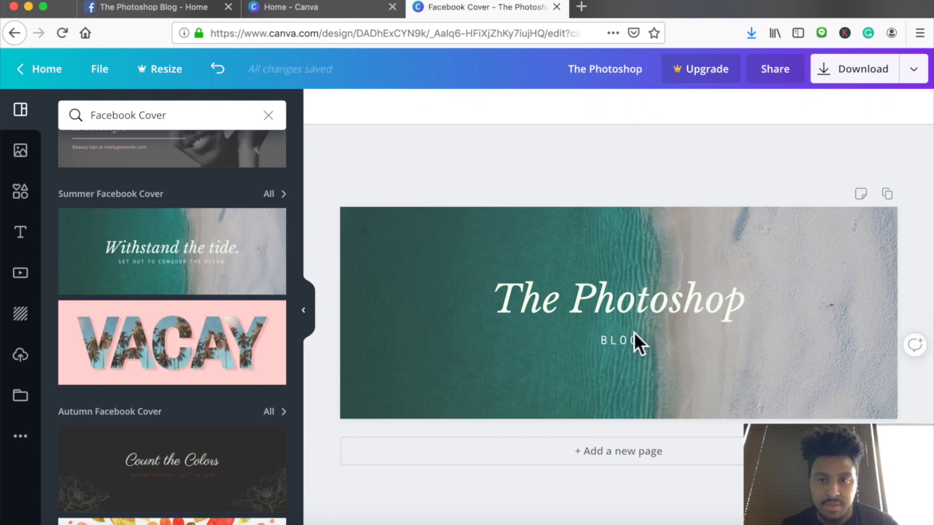
Ungroup the cover's text and set the "BLOG" subtitle's font size to 21
left_click(632, 343)
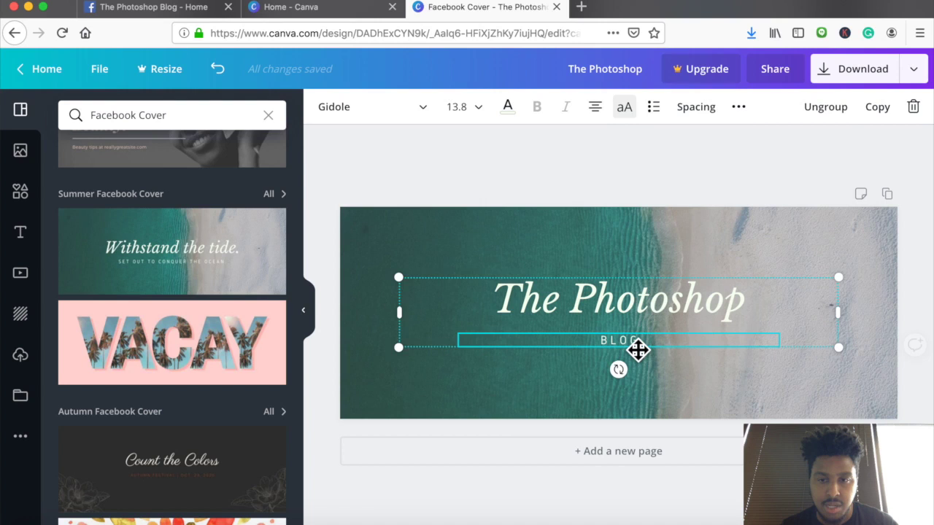
left_click(834, 115)
left_click(620, 143)
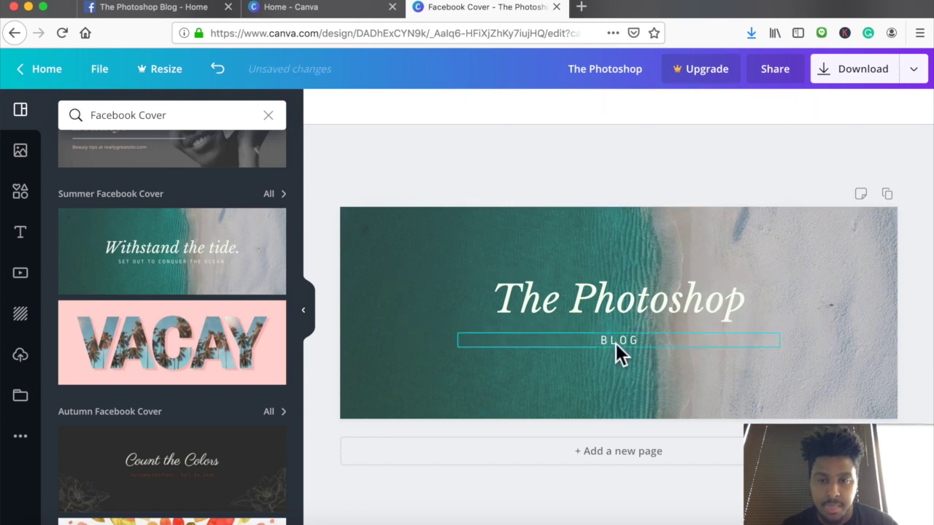
left_click(617, 345)
left_click(482, 108)
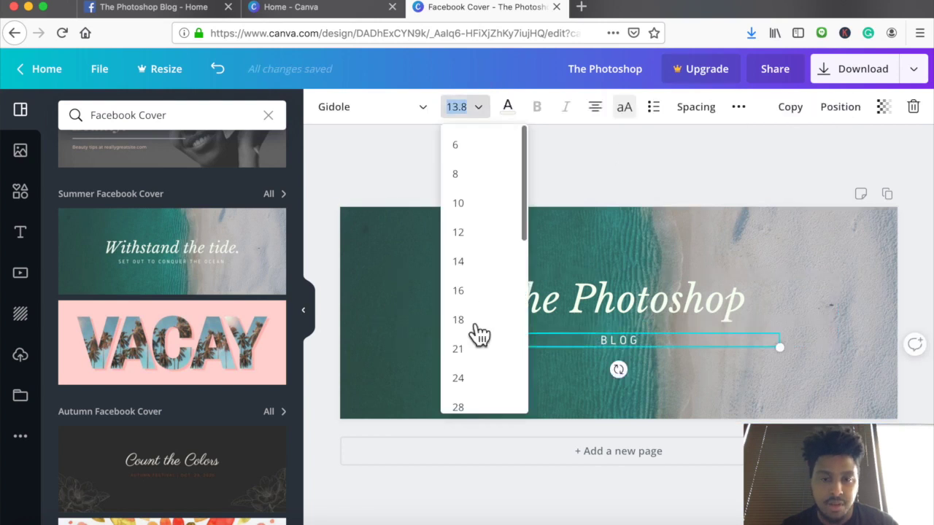
left_click(474, 350)
left_click(667, 156)
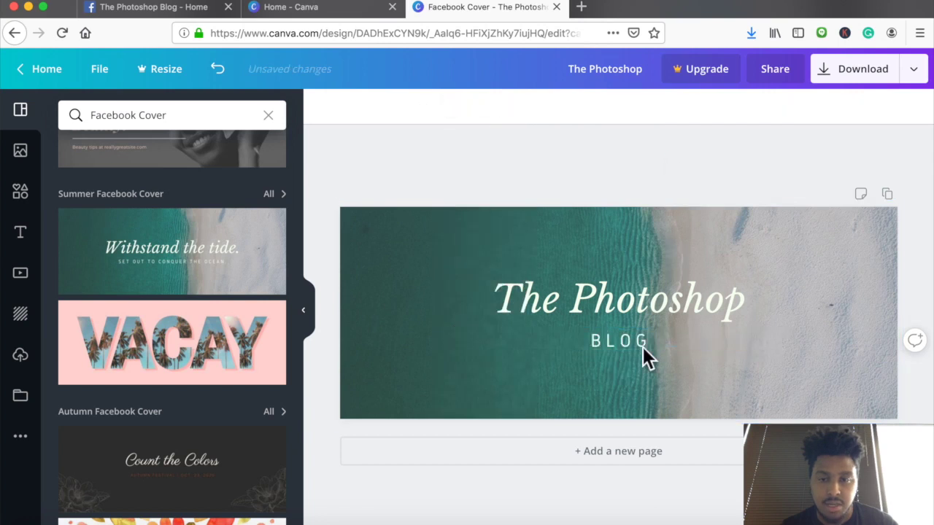
Move the "BLOG" subtitle slightly up, closer to "The Photoshop" headline
left_click(640, 344)
left_click_drag(646, 348, 643, 344)
left_click(663, 182)
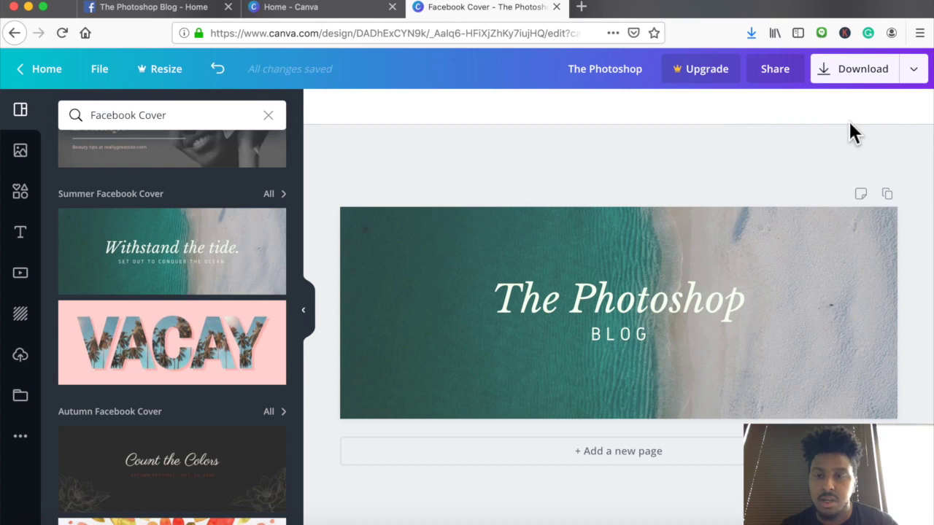
Download the cover design as a PNG and save the file to the computer
left_click(912, 80)
left_click(824, 155)
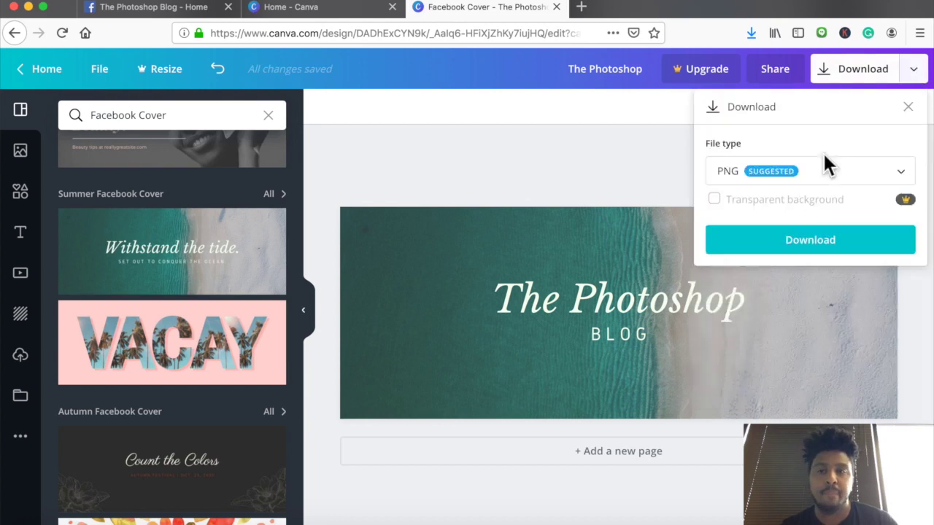
left_click(818, 247)
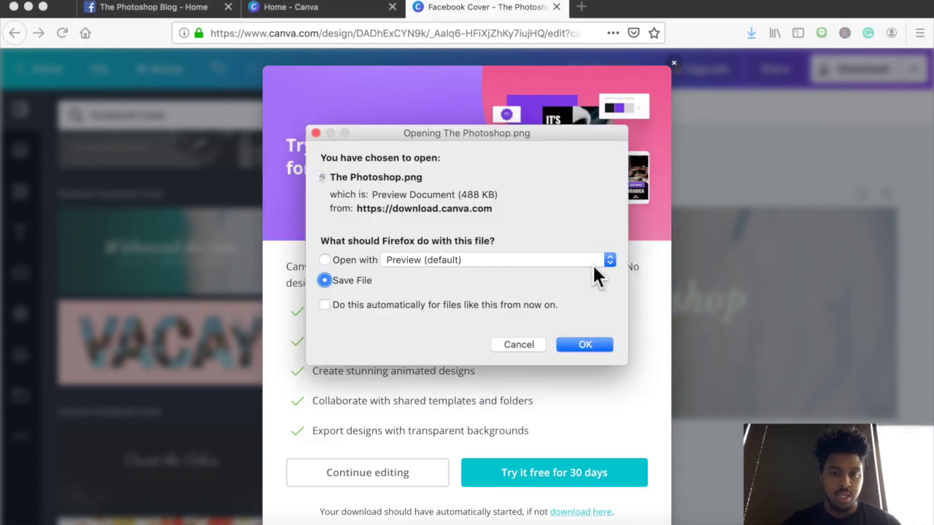
left_click(596, 349)
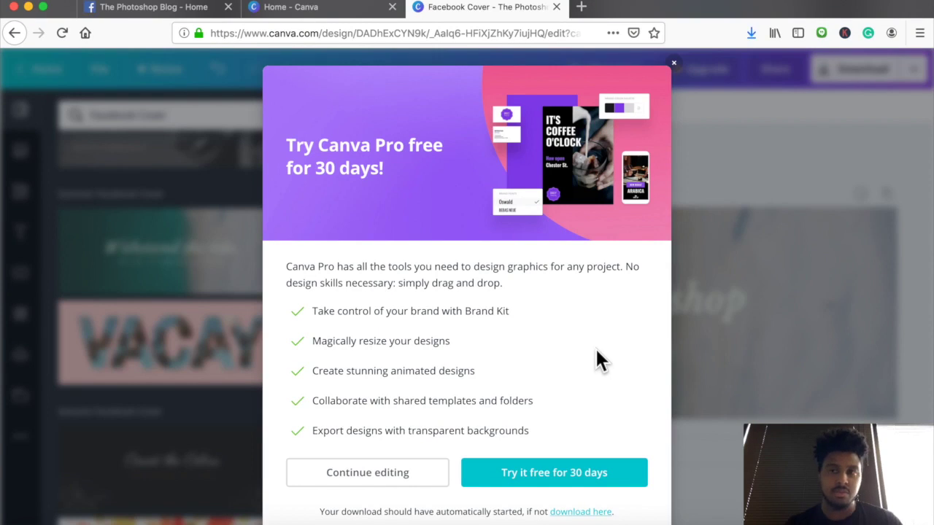
Switch to the Facebook page, upload The Photoshop(1).png from Downloads as its cover and save it
left_click(160, 10)
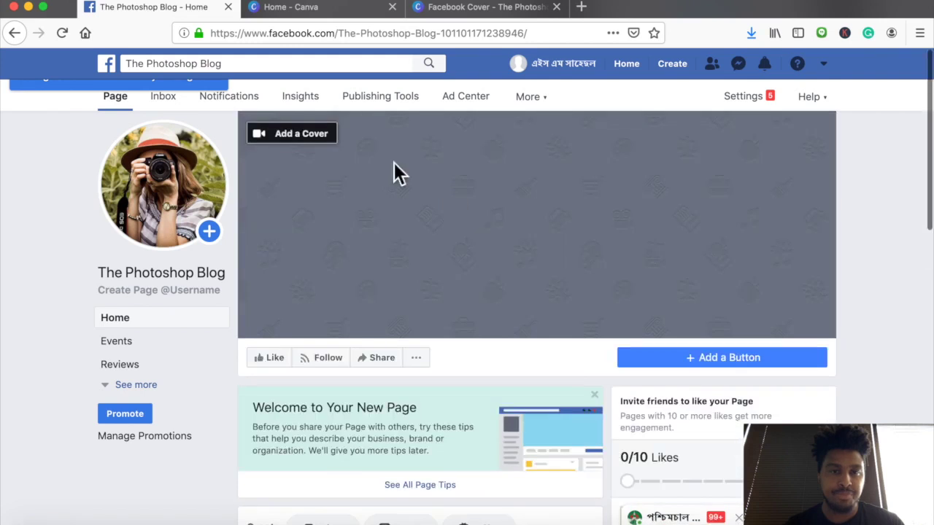
left_click(279, 151)
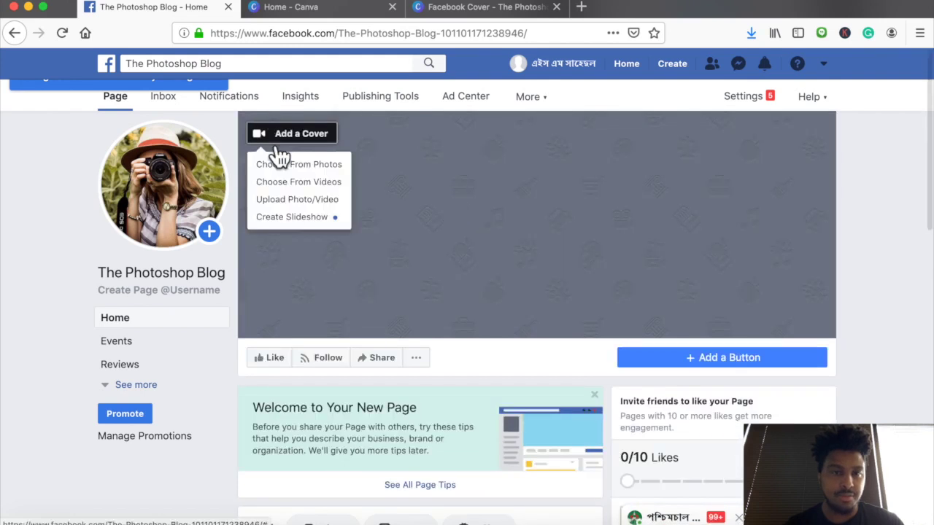
left_click(296, 203)
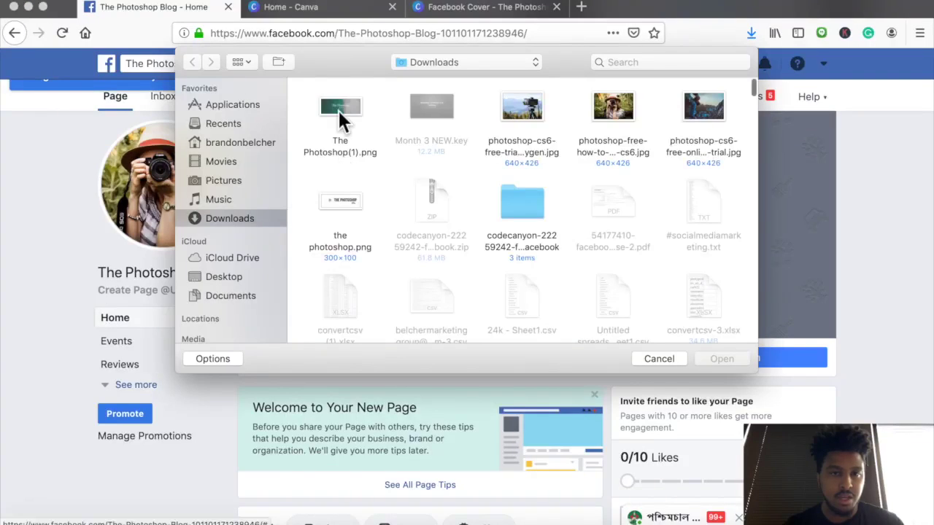
double_click(338, 109)
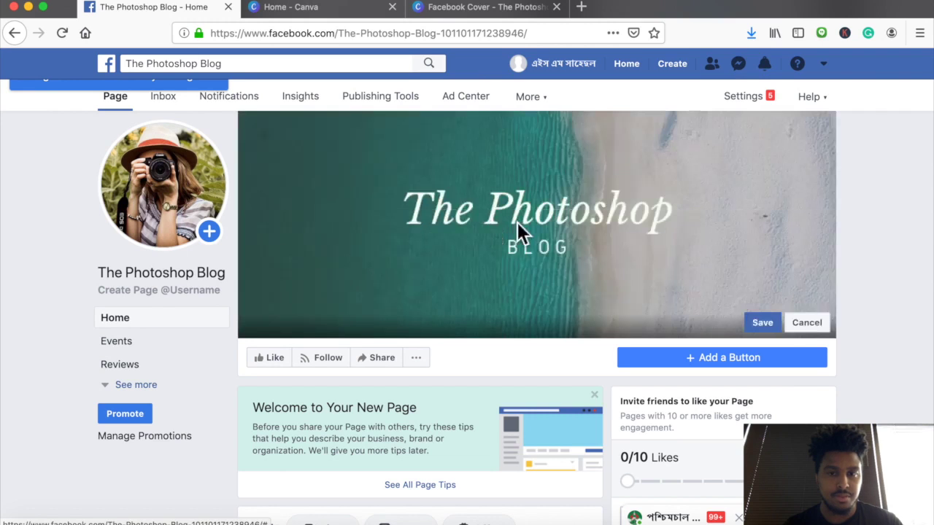
left_click(763, 324)
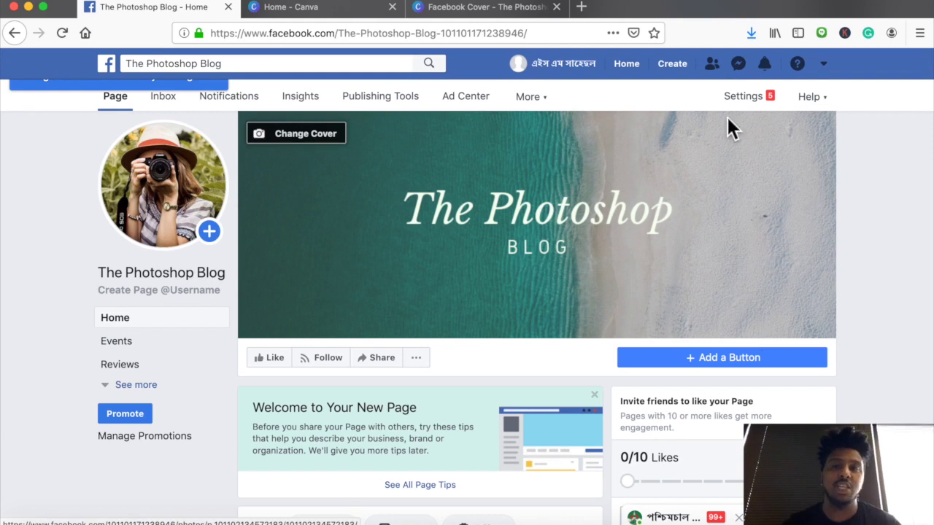
Load thephotoshopblog.club in a new browser tab, open the "Unlock Adobe Photoshop CS6 Free with a Keygen Generator" article and select its web address for copying
left_click(581, 7)
type("thephotoshopblog.club")
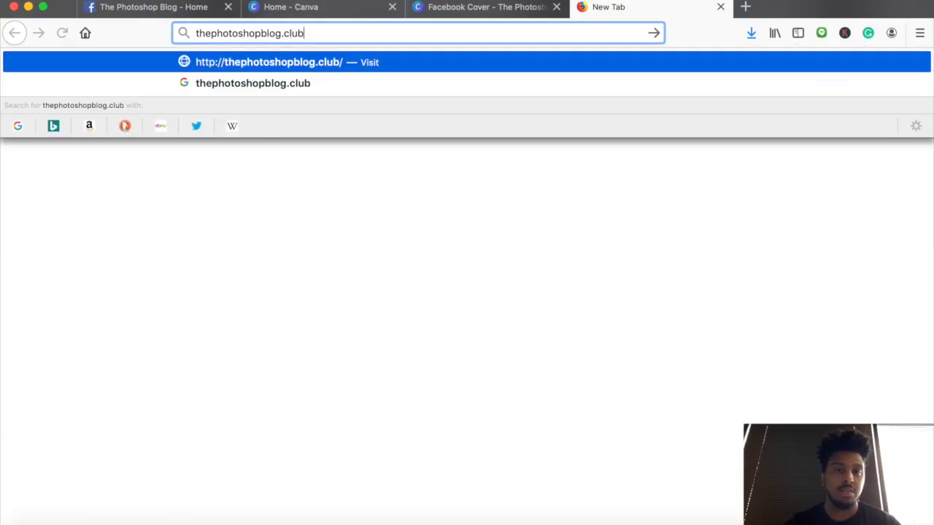
key("Return")
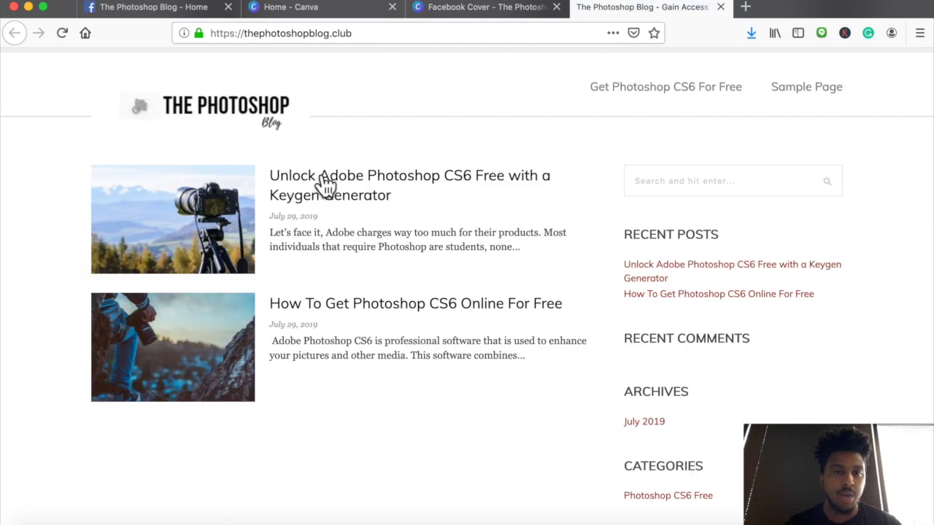
left_click(331, 188)
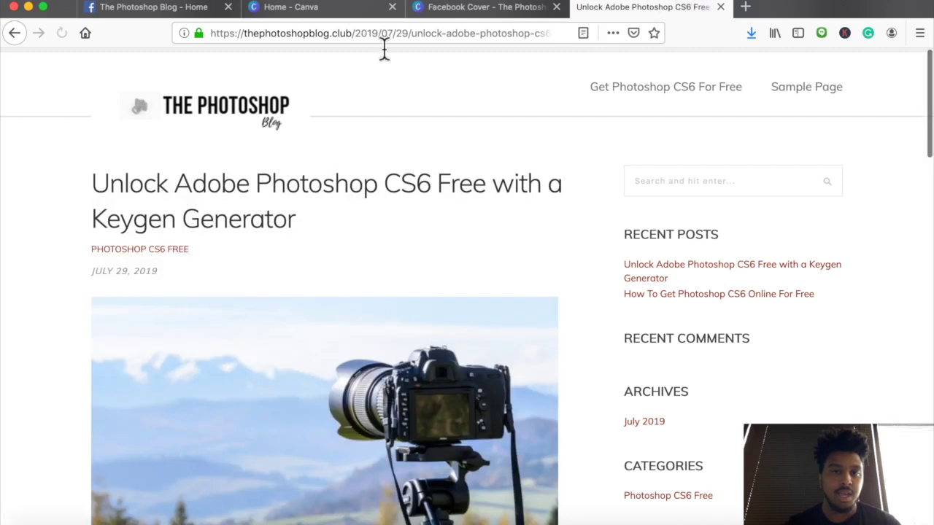
left_click(377, 40)
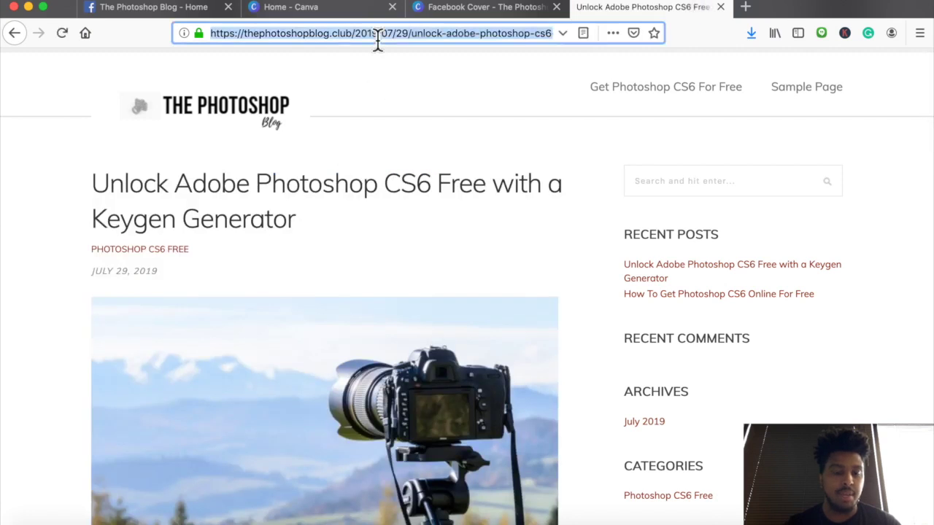
Return to the Facebook page and start a post containing the Keygen Generator article's web address
left_click(176, 9)
scroll(257, 232, "down", 5)
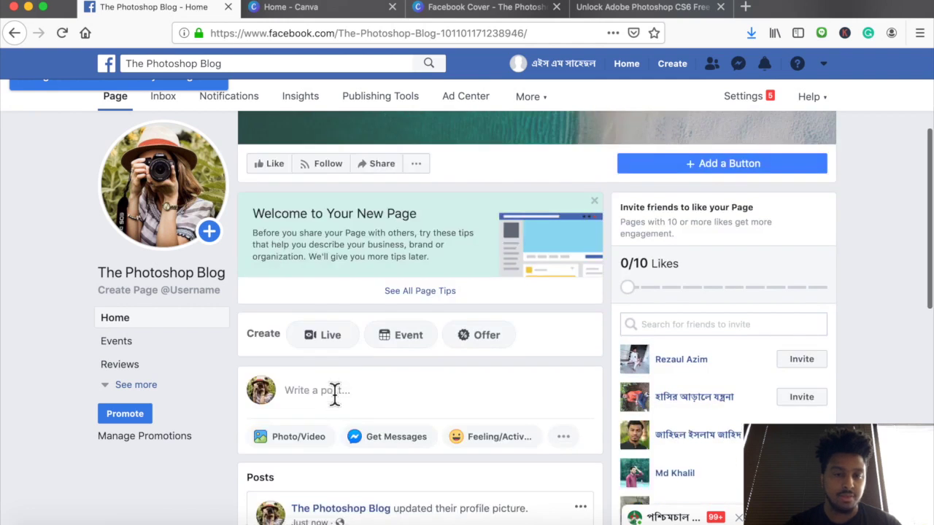
left_click(334, 392)
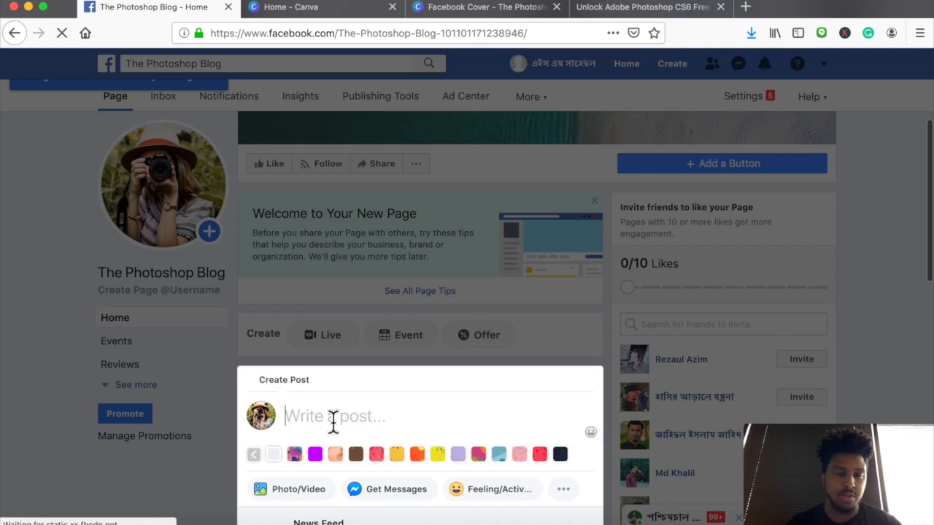
type("https://thephotoshopblog.club/2019/07/29/unlock-adobe-photoshop-cs6-free-with-a-keygen-generator/")
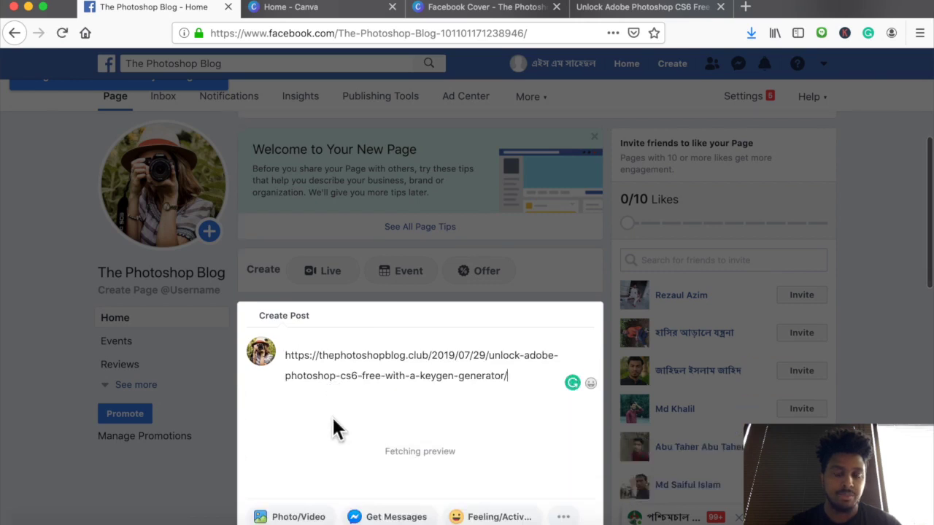
Delete the web address text from the post while keeping the article's link preview, and review the draft
scroll(333, 420, "down", 2)
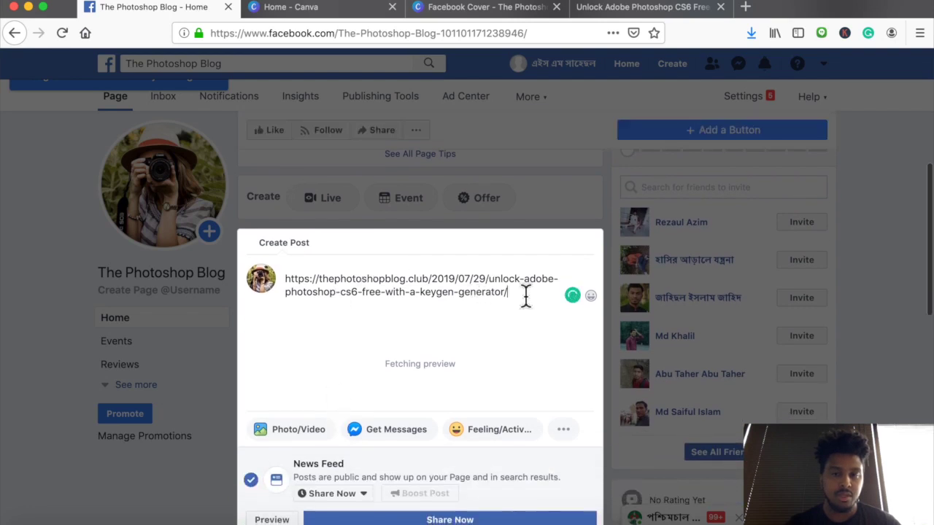
key("super+a")
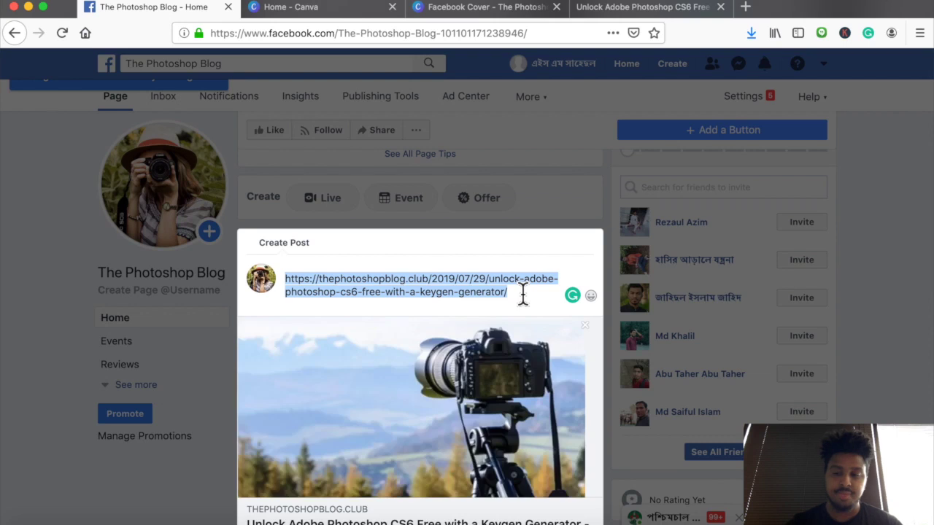
key("BackSpace")
scroll(530, 339, "down", 3)
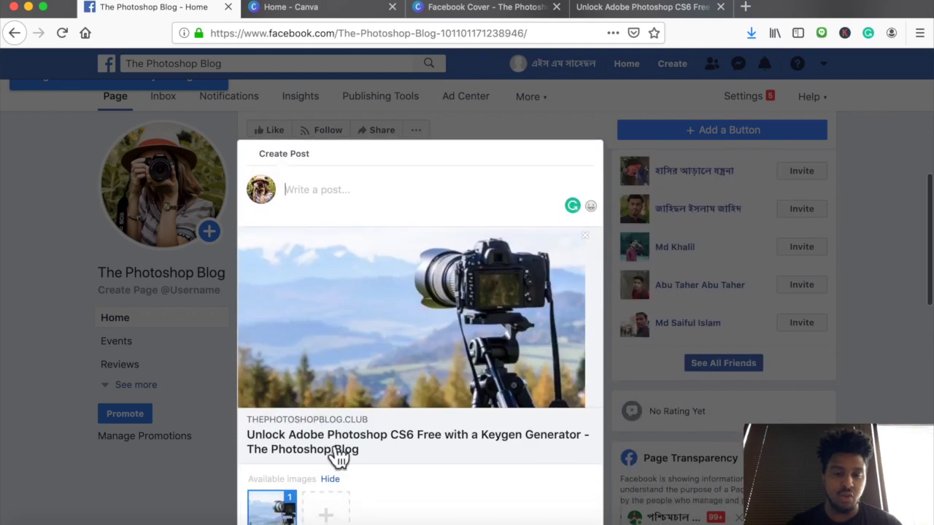
scroll(406, 421, "down", 3)
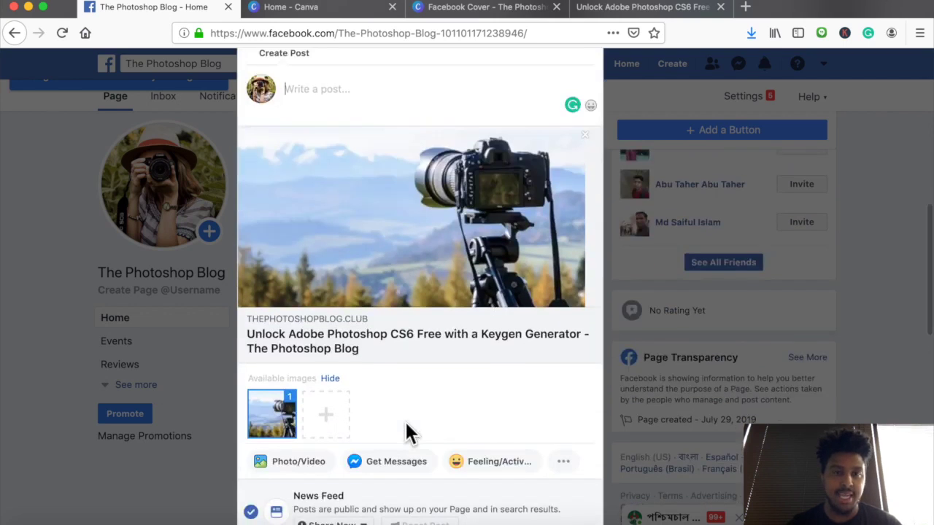
scroll(406, 434, "up", 3)
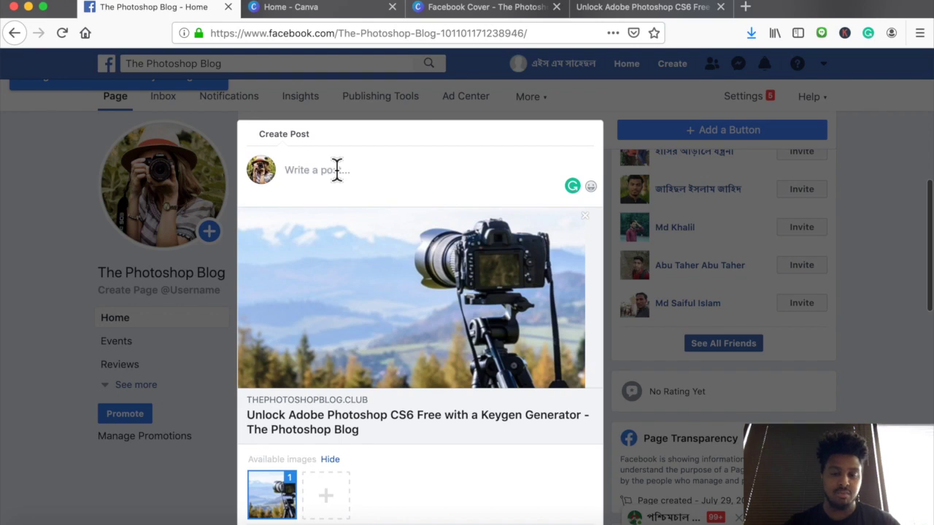
Add the text "This is it!! Finally! Photoshop CS6 FREE! Get instant access before it's too late." to the article link post and publish it immediately
left_click(337, 169)
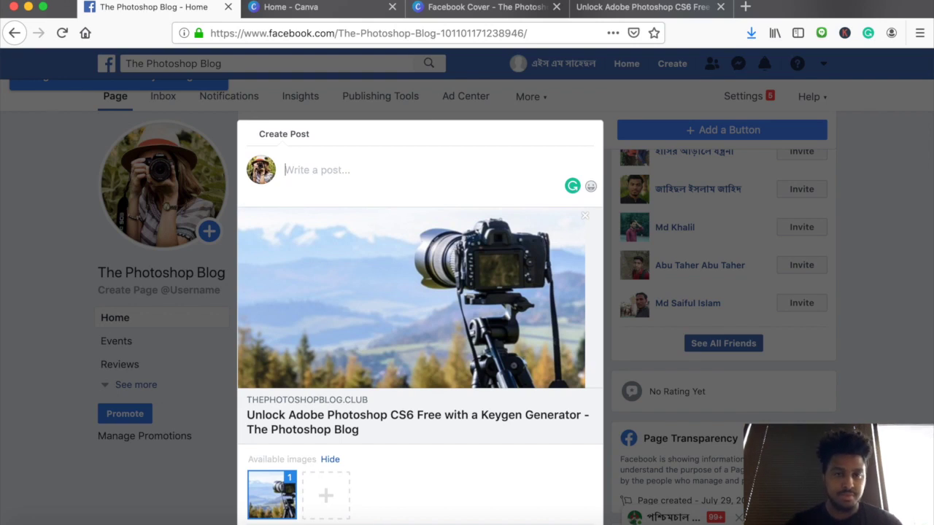
type("This is ")
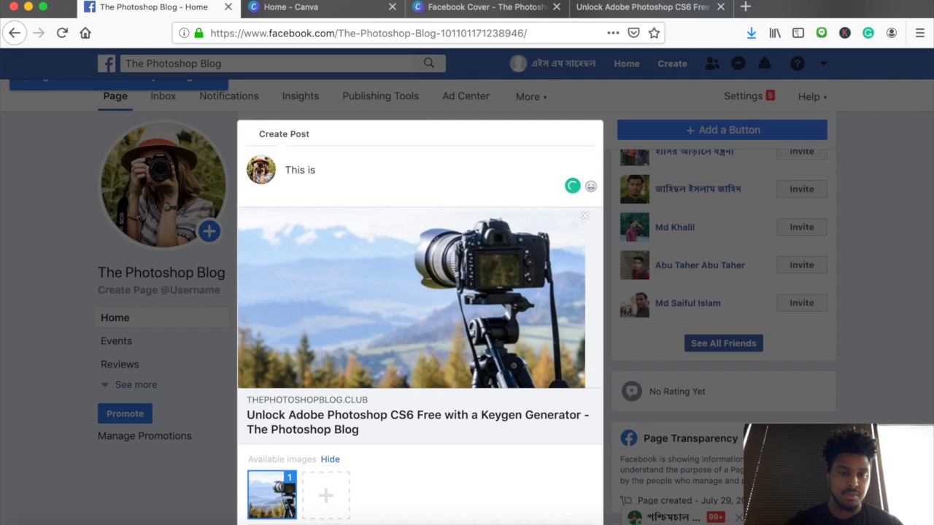
type("it!! Fina")
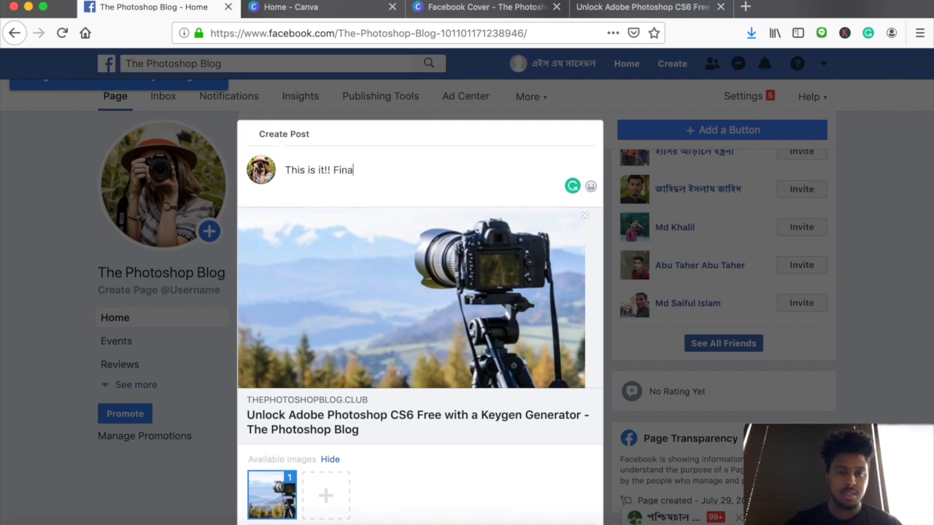
type("lly! Ph")
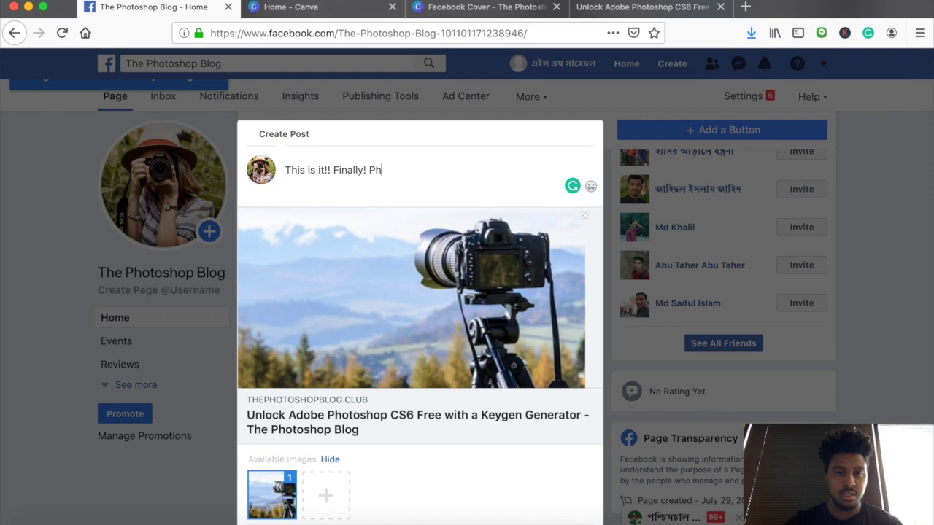
type("otoshop CS")
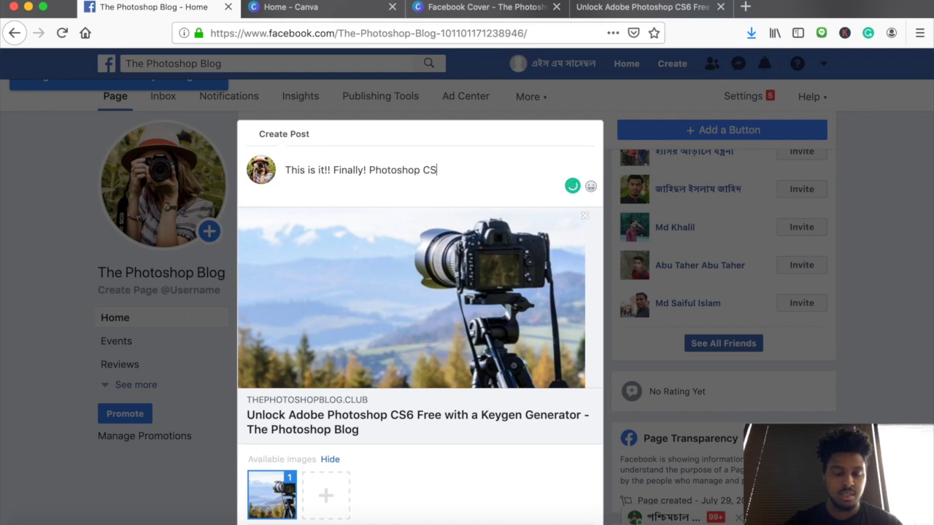
type("6 FREE!")
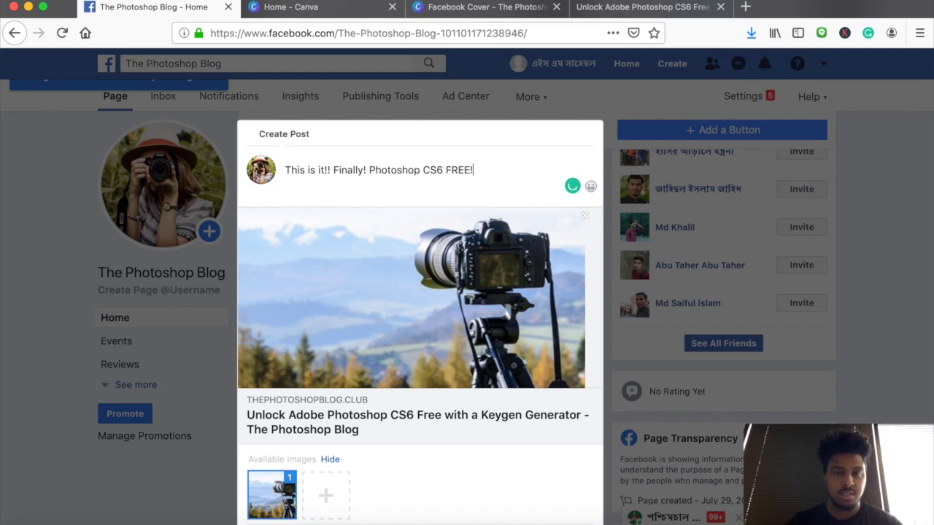
type(" Get i")
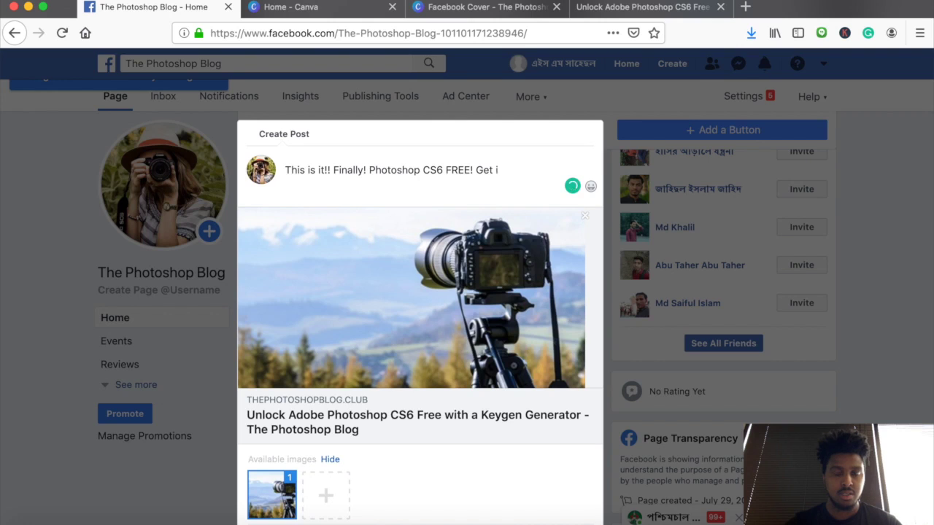
type("nstant")
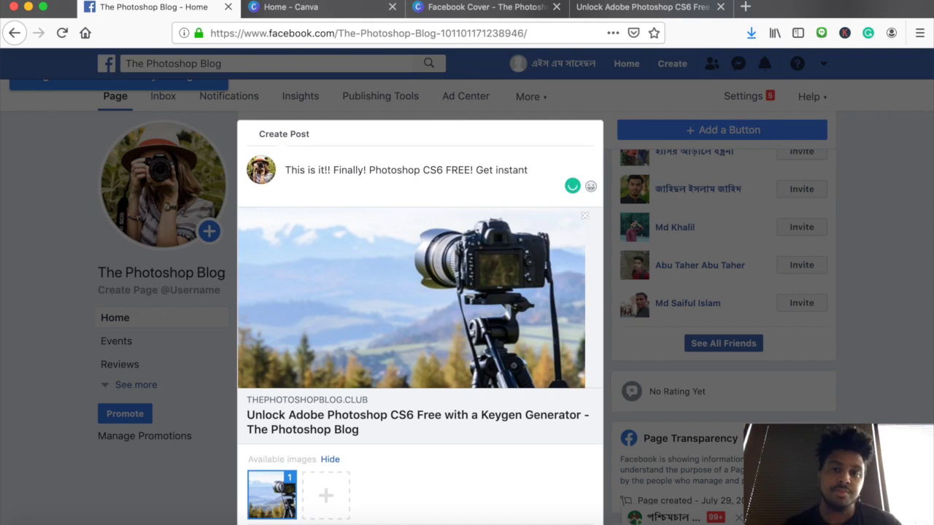
type(" access bef")
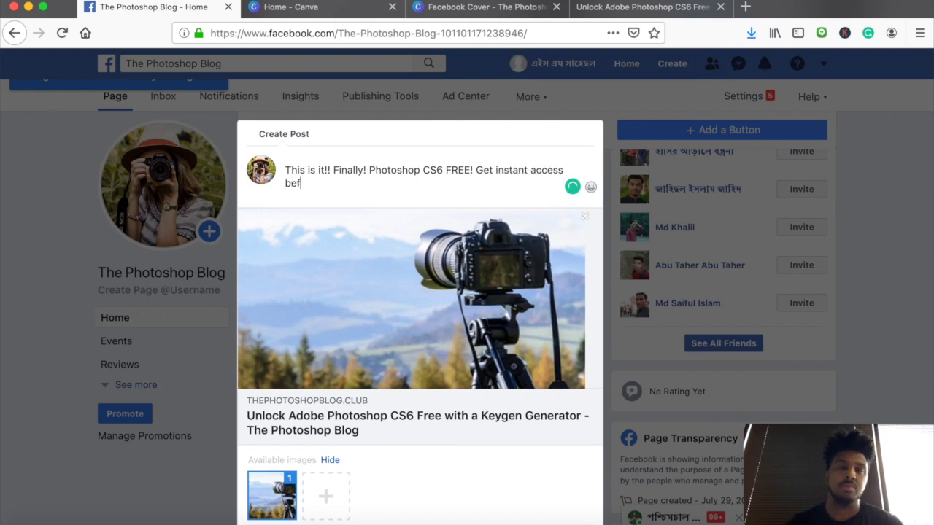
type("ore it's t")
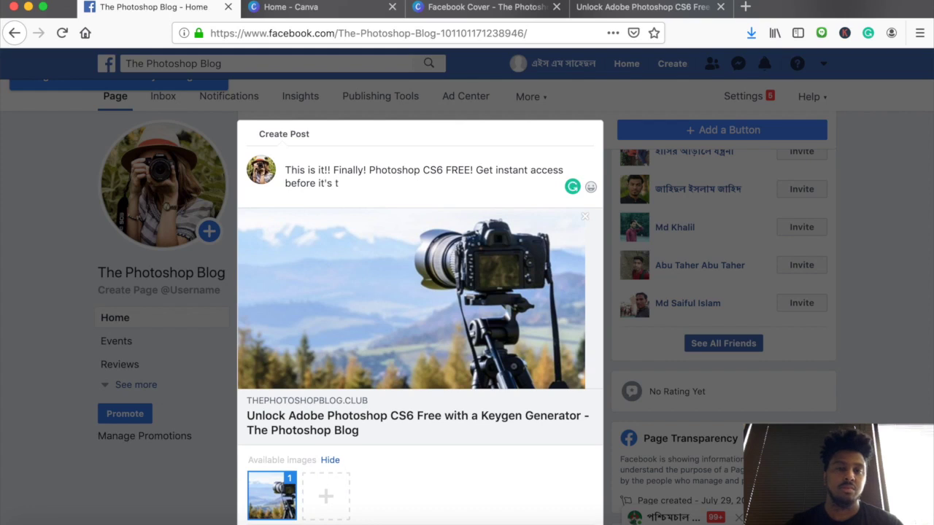
type("oo late.")
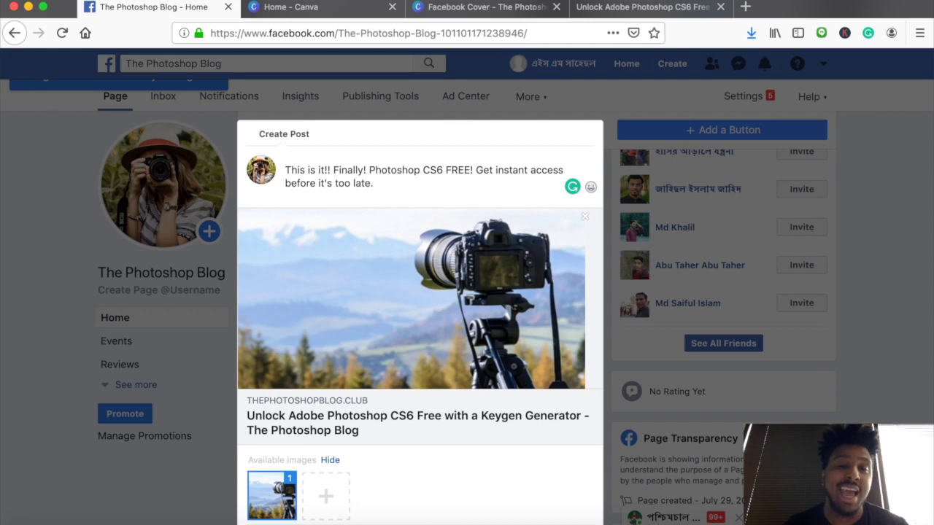
scroll(364, 340, "down", 5)
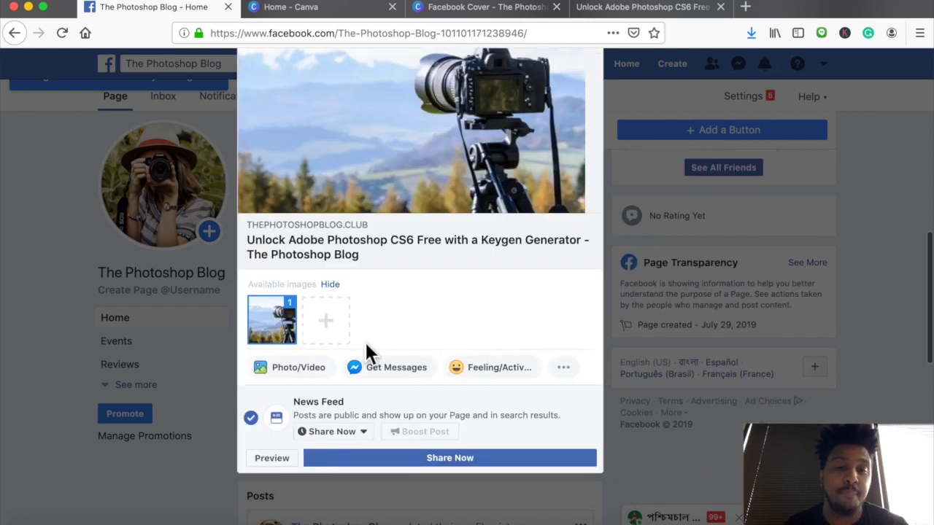
left_click(416, 457)
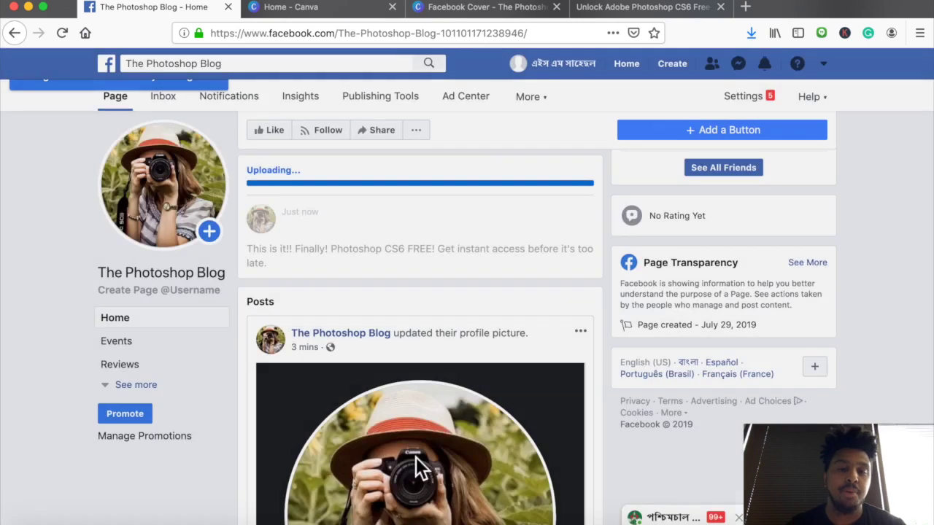
Review the published article link post on the page, including its caption, link preview and the options beneath it
scroll(421, 464, "down", 3)
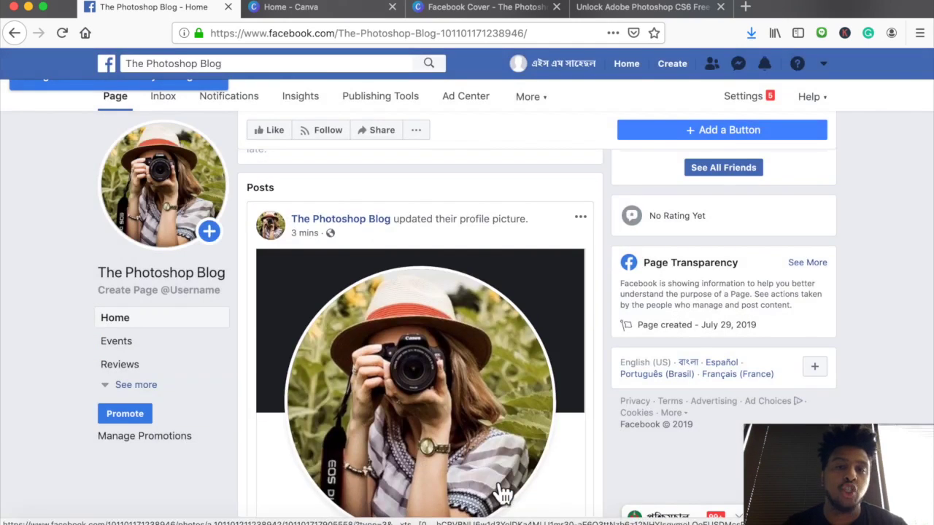
scroll(503, 495, "up", 3)
scroll(503, 494, "down", 1)
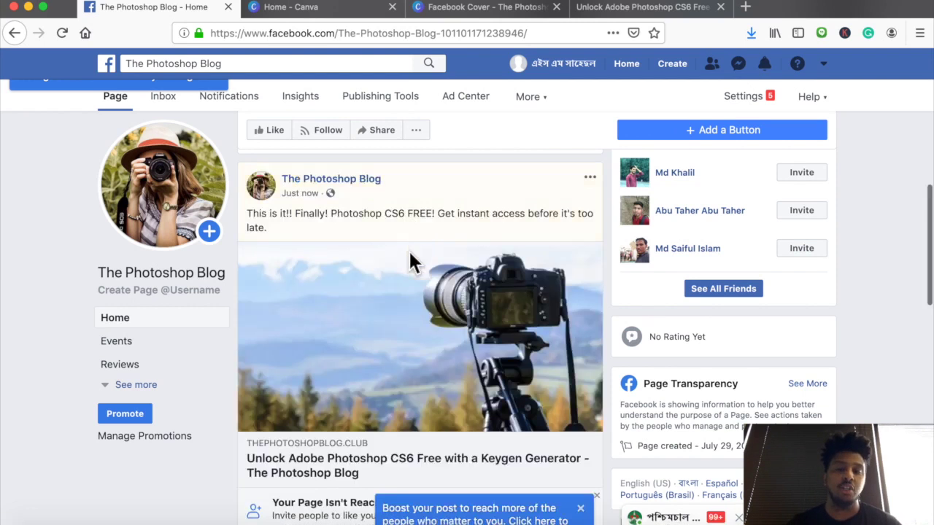
scroll(412, 259, "down", 2)
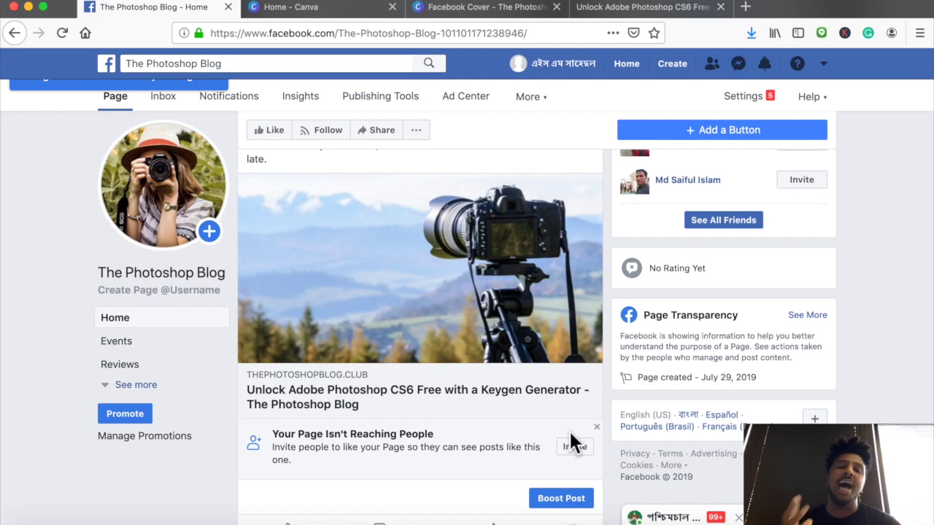
scroll(570, 432, "down", 1)
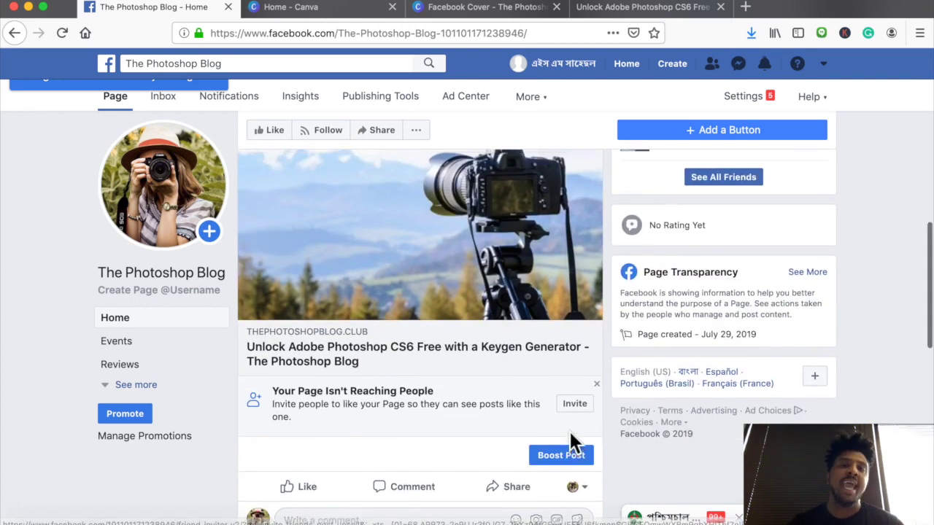
scroll(577, 442, "up", 3)
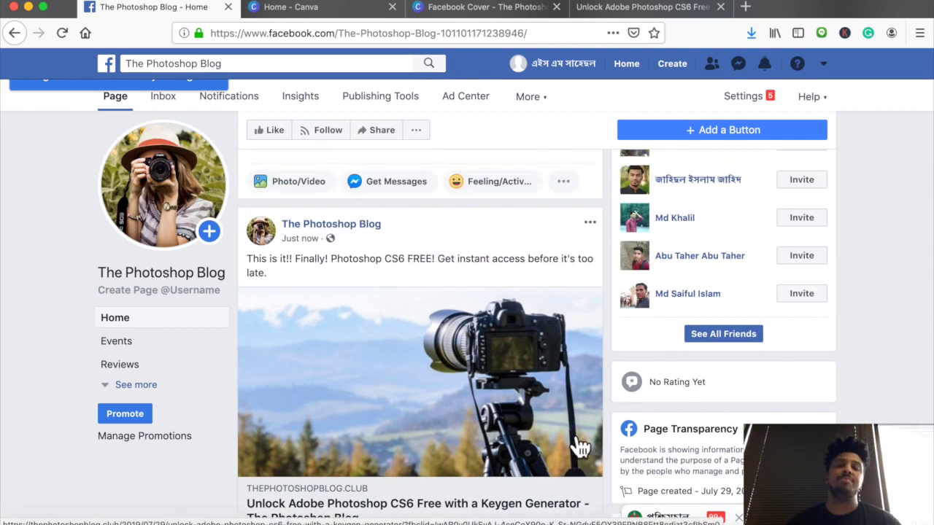
scroll(580, 446, "up", 1)
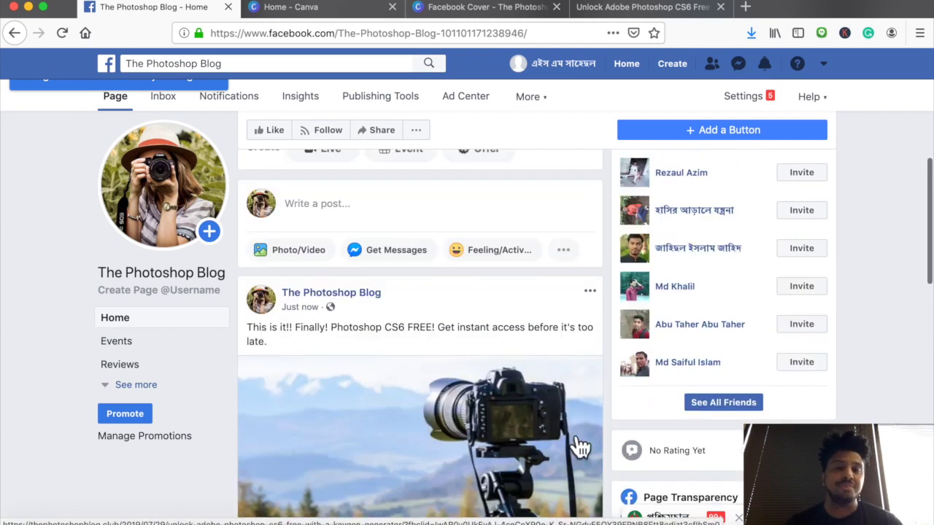
Start a photo post and upload the photoshop-cs6-free-onli...-trial.jpg image from Downloads
left_click(305, 257)
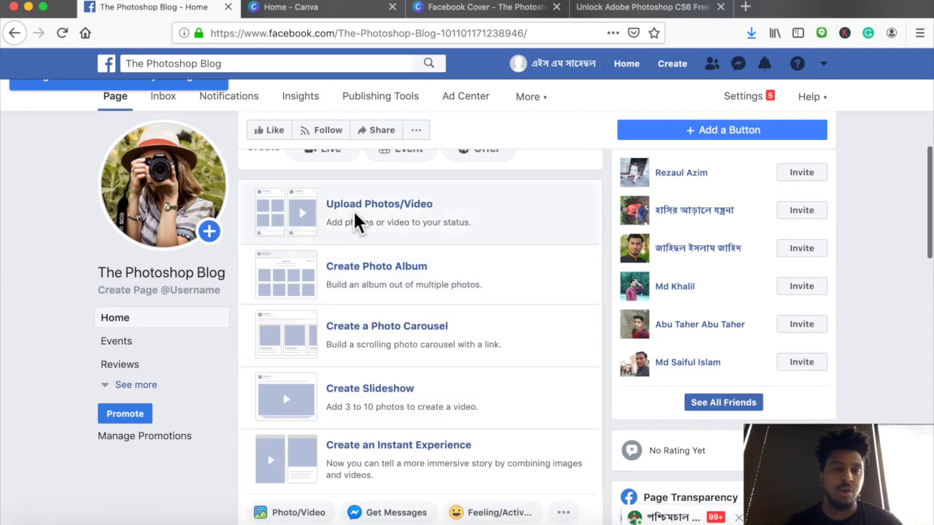
left_click(357, 213)
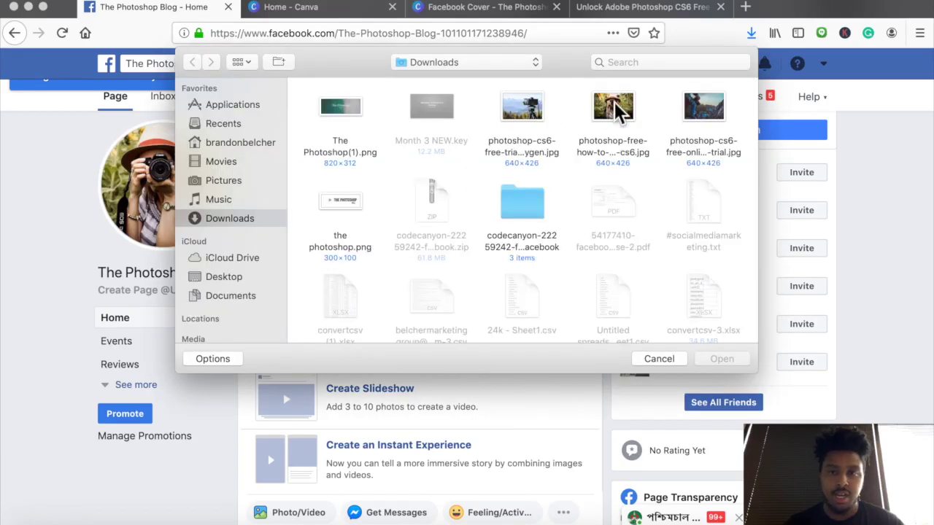
left_click(615, 109)
double_click(728, 106)
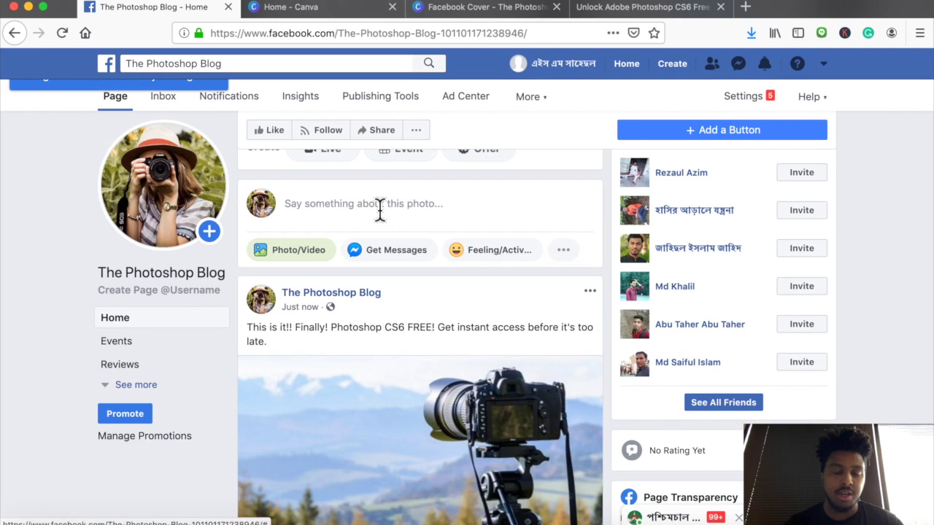
Enter the placeholder caption "sdalfklsdfkjsadlkfjls" for the photo post and publish it immediately
scroll(379, 208, "up", 1)
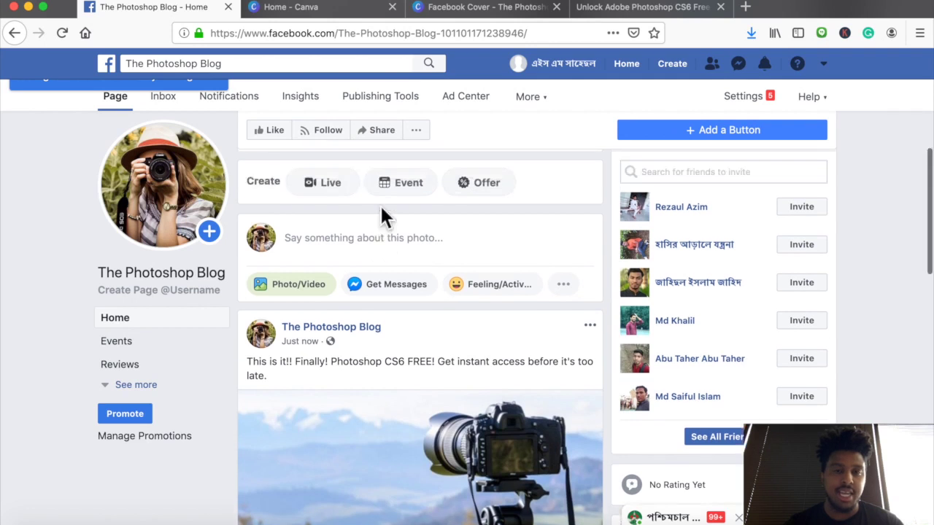
left_click(368, 251)
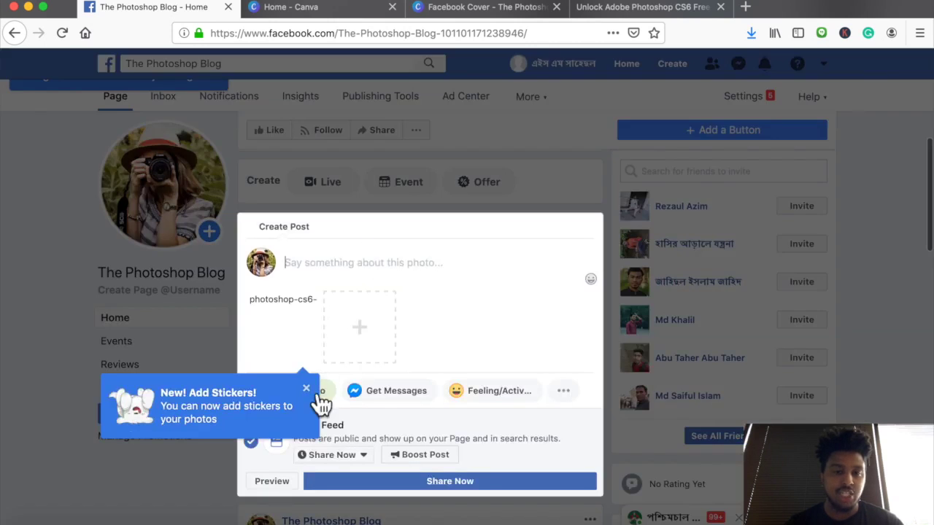
left_click(340, 272)
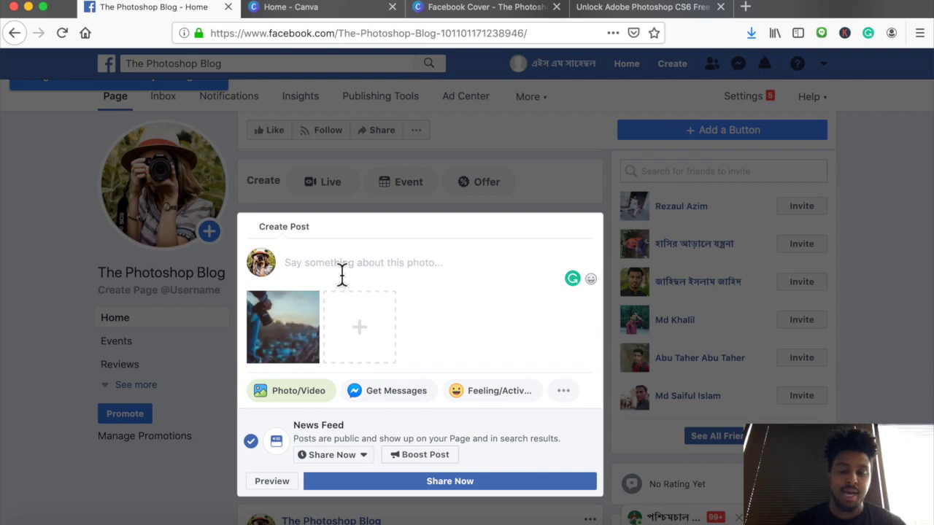
type("sd")
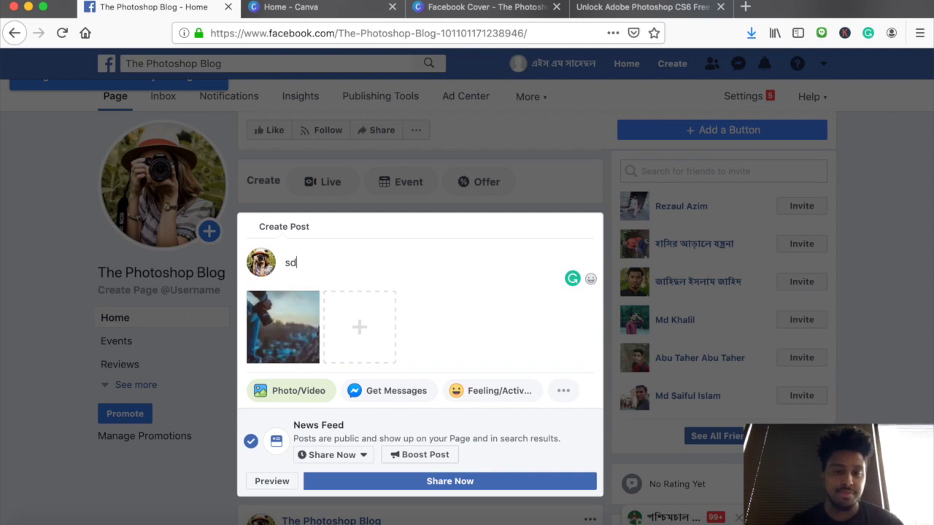
type("alfklsdfkjsadlkfjls")
left_click(431, 492)
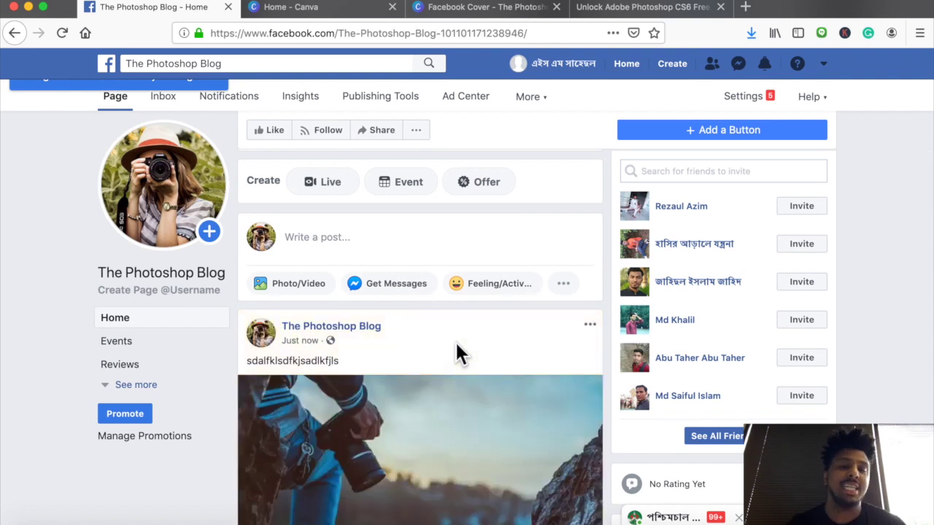
Look over the published photo post and open its sharing options
scroll(456, 354, "down", 3)
scroll(462, 357, "down", 4)
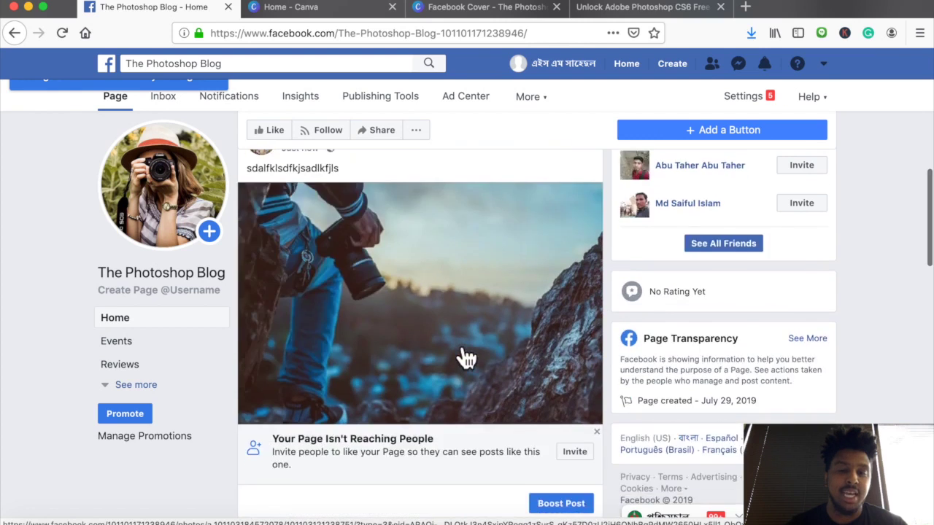
scroll(496, 409, "down", 1)
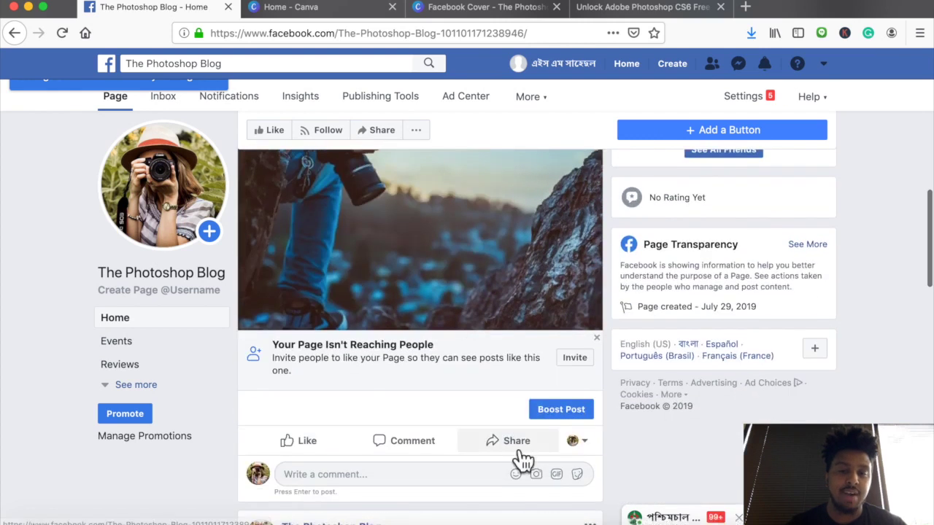
left_click(520, 444)
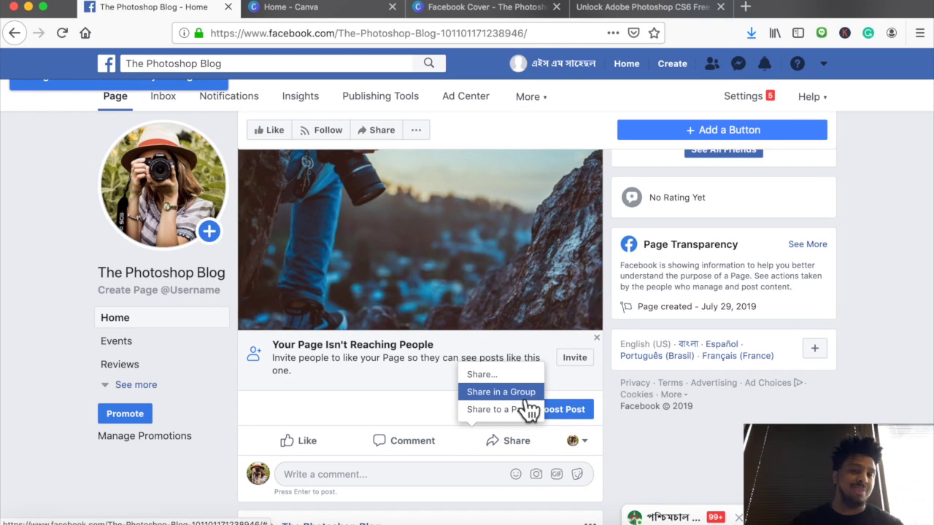
Open the Keygen Generator article from its link post on the page and look through the article's text and links
scroll(519, 397, "down", 5)
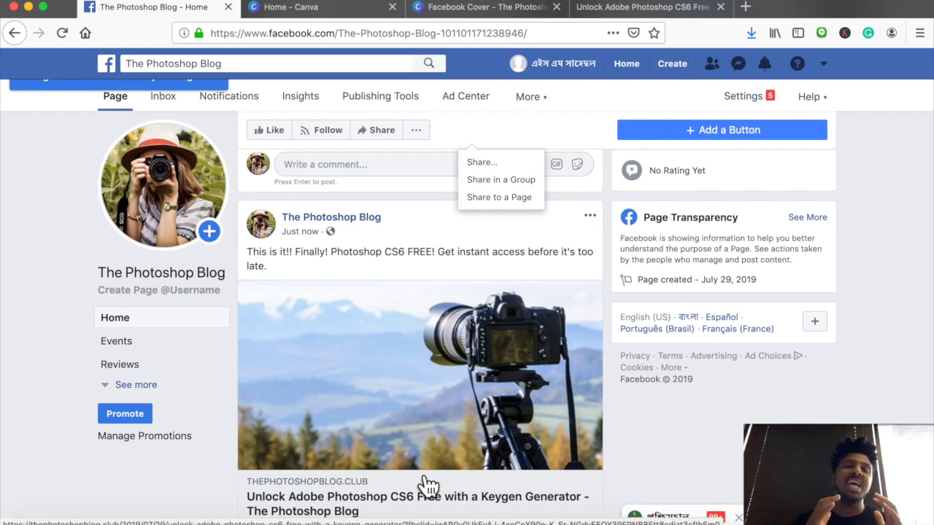
scroll(426, 485, "down", 2)
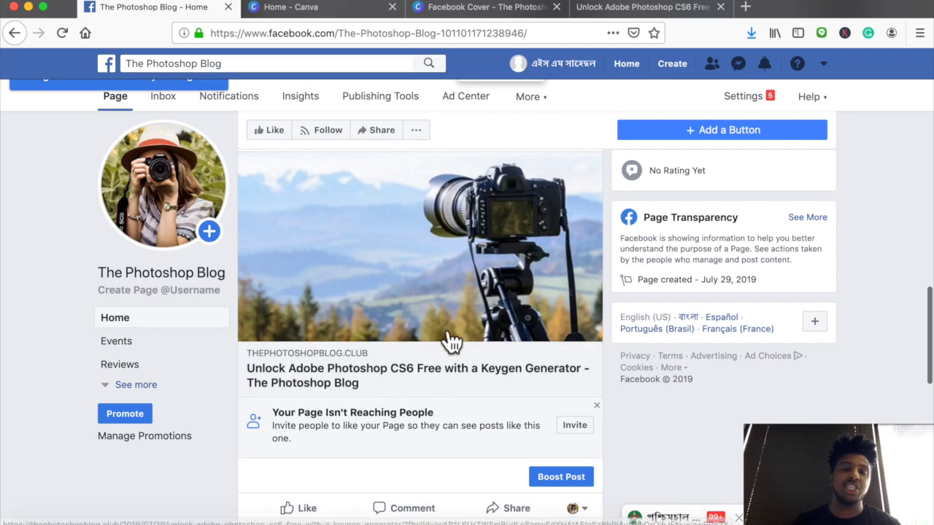
left_click(400, 274)
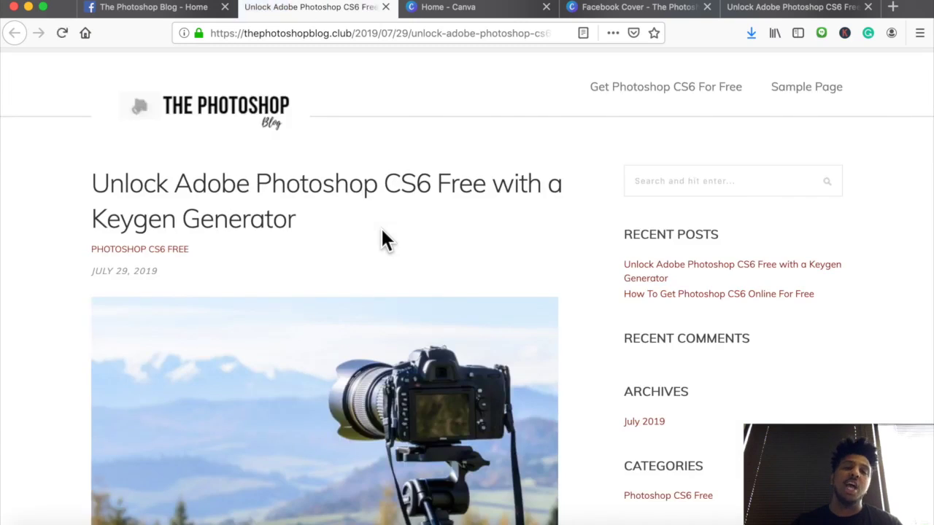
scroll(383, 232, "down", 5)
scroll(380, 226, "down", 1)
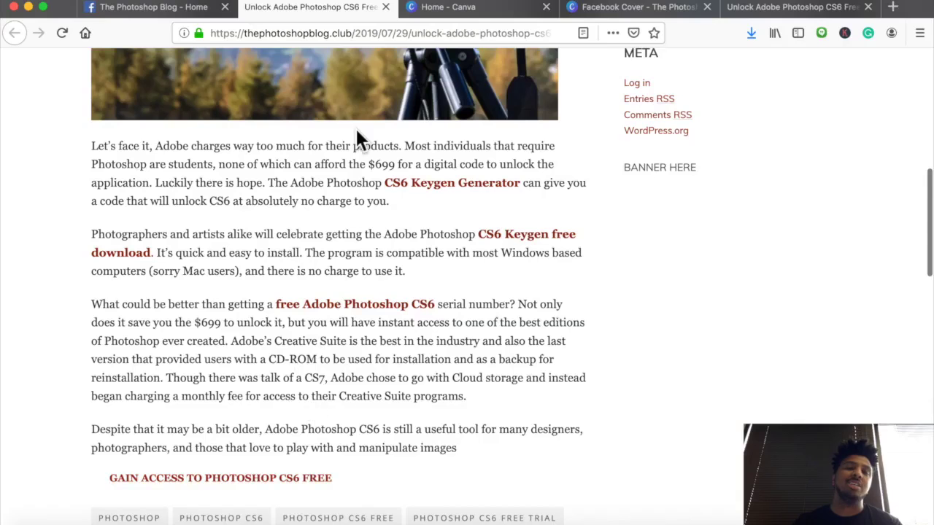
Return to the Facebook page and examine the article post's boost option and the earlier profile picture post
left_click(202, 12)
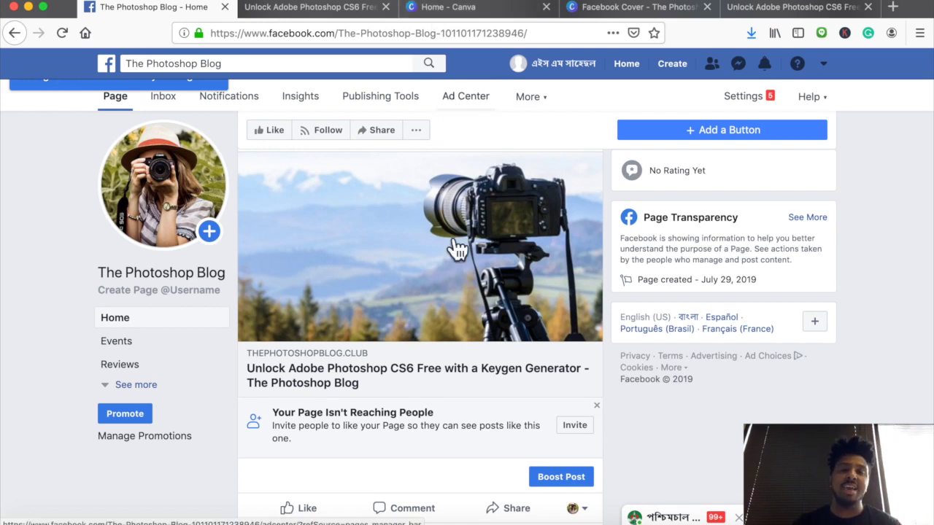
scroll(453, 245, "up", 2)
scroll(448, 238, "down", 5)
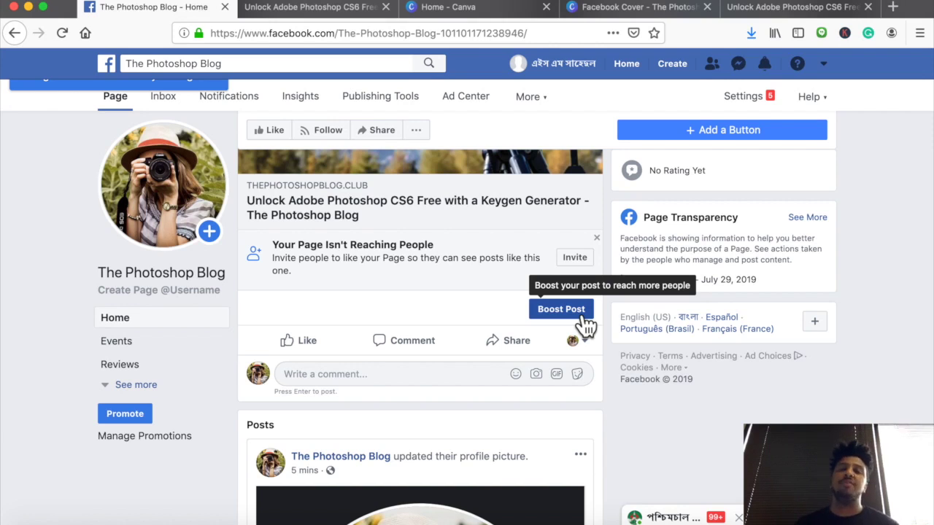
scroll(577, 319, "down", 3)
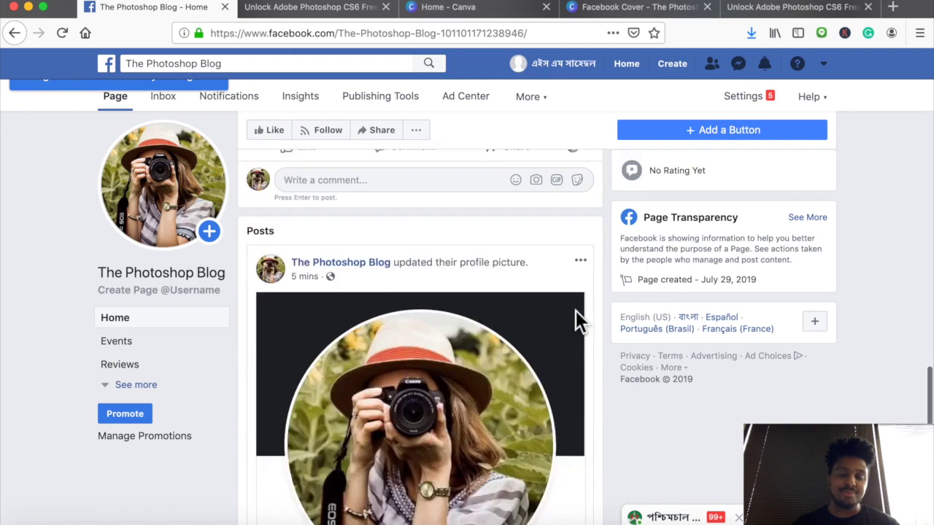
scroll(576, 319, "up", 3)
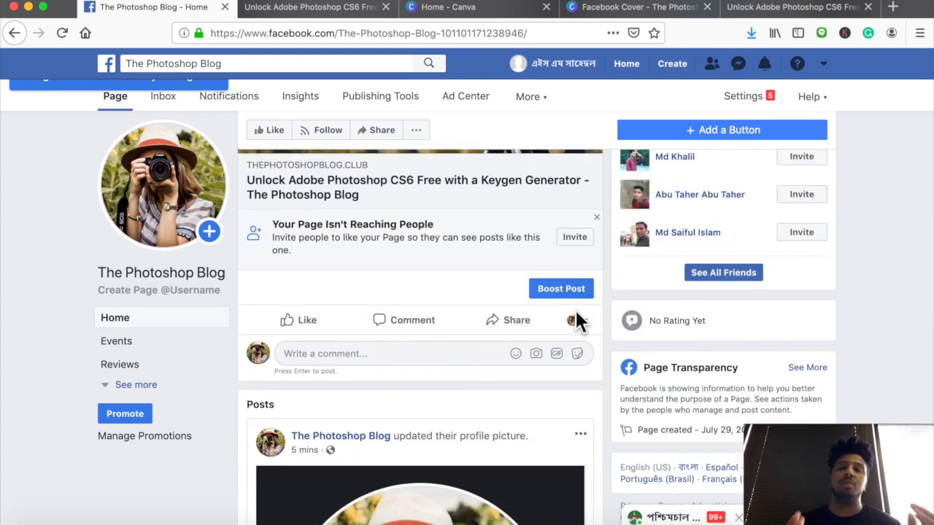